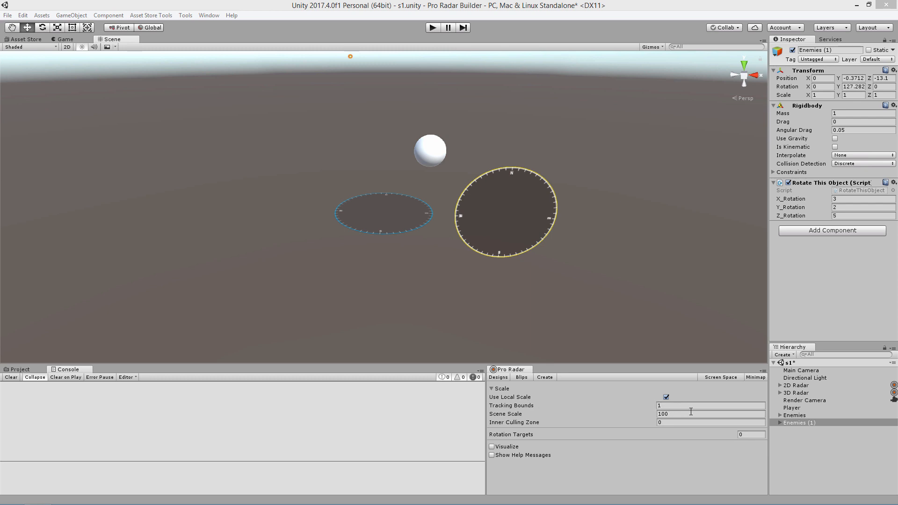
- Inspect the Enemies and Enemies (1) objects, and open the blip settings for the 3D Radar
left_click(793, 416)
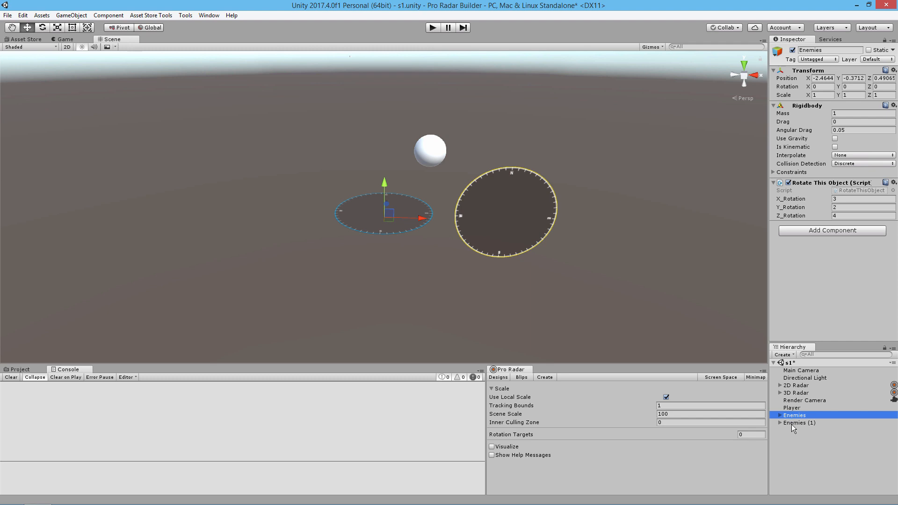
left_click(790, 422)
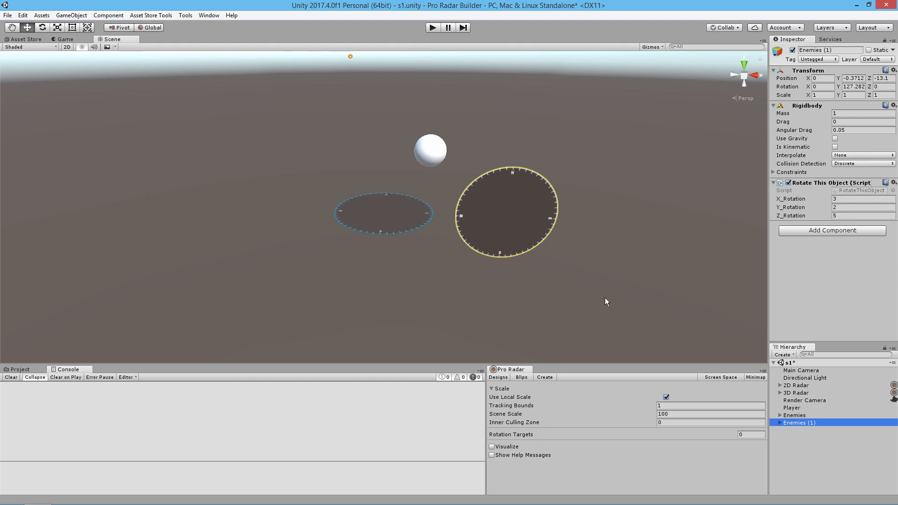
left_click(400, 225)
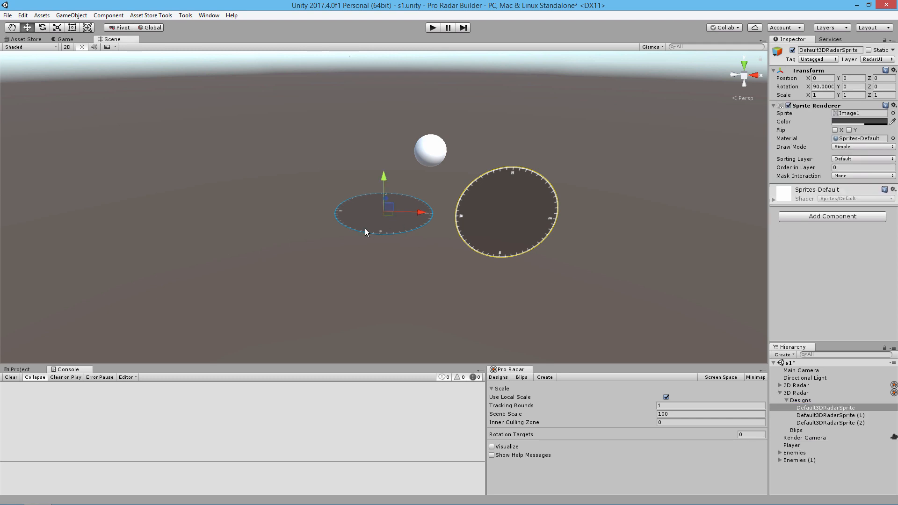
left_click(790, 393)
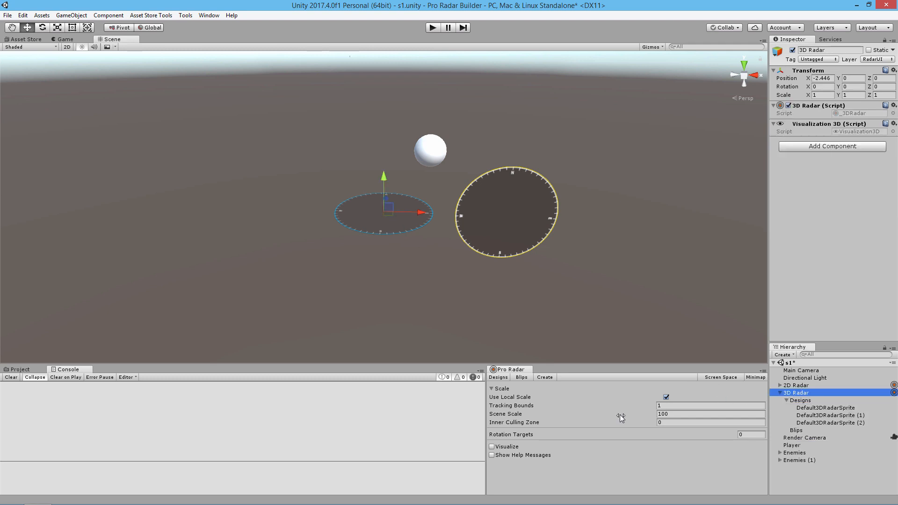
left_click(522, 378)
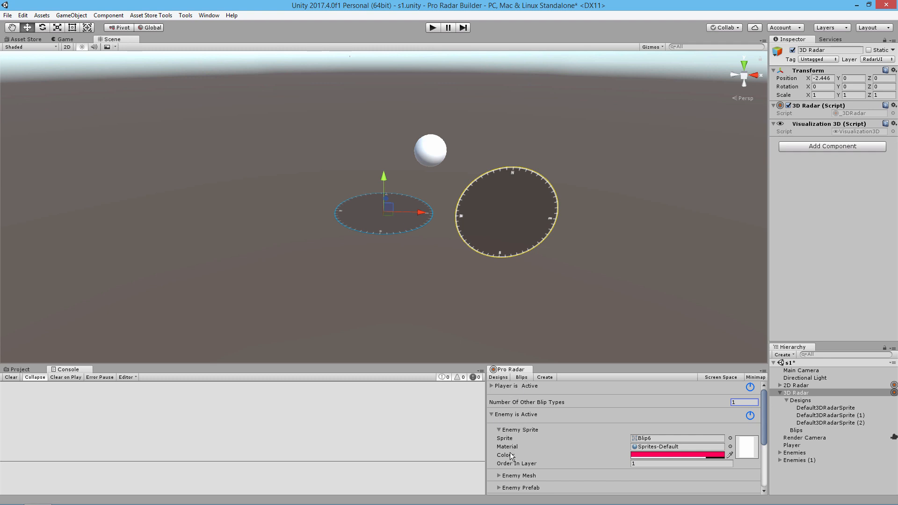
- Examine the Enemy blip's sprite settings and its rotation and scale options
scroll(511, 456, "down", 3)
scroll(514, 449, "up", 3)
left_click(497, 430)
scroll(498, 452, "down", 5)
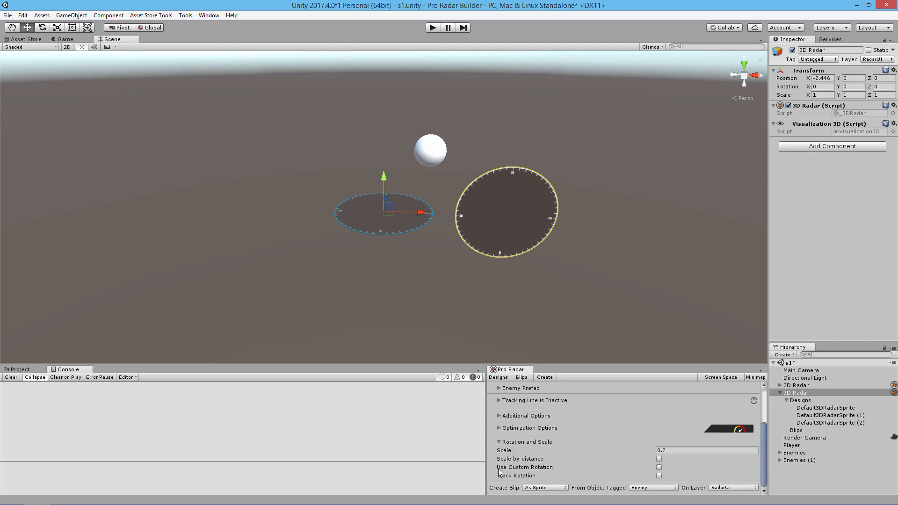
scroll(519, 444, "up", 5)
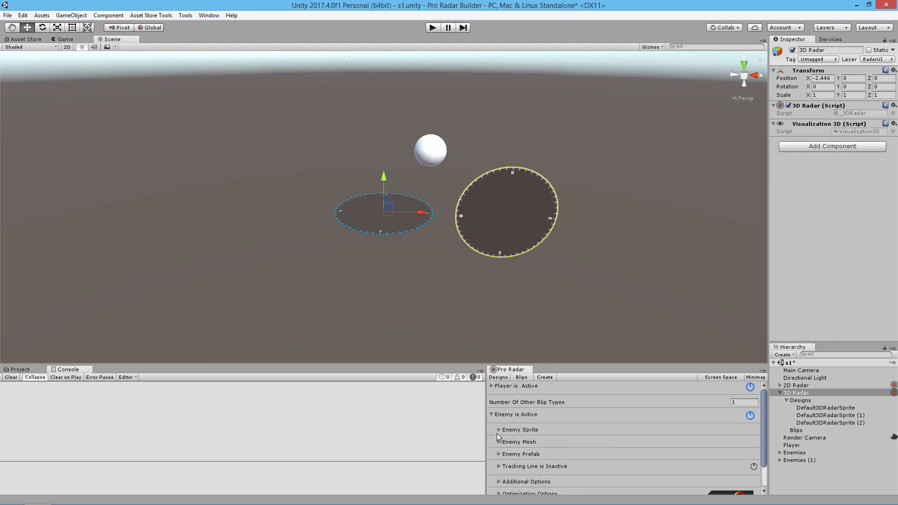
left_click(499, 430)
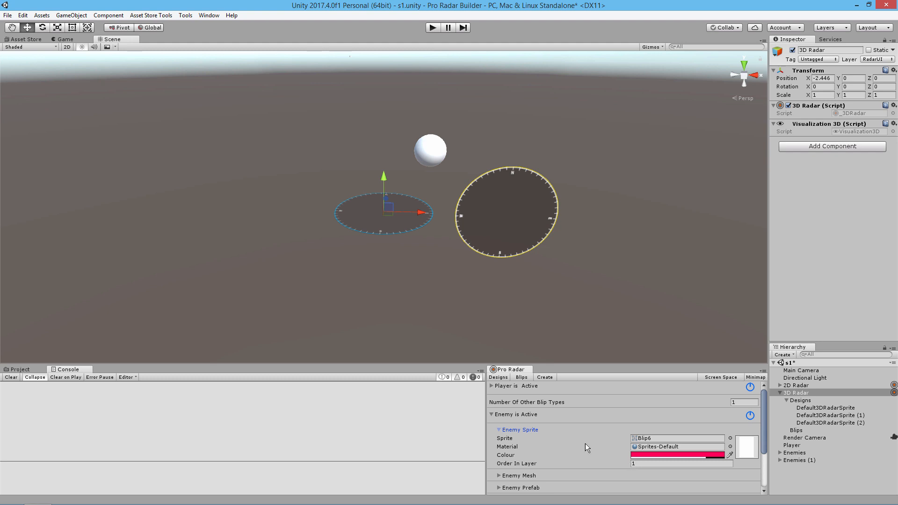
left_click(501, 429)
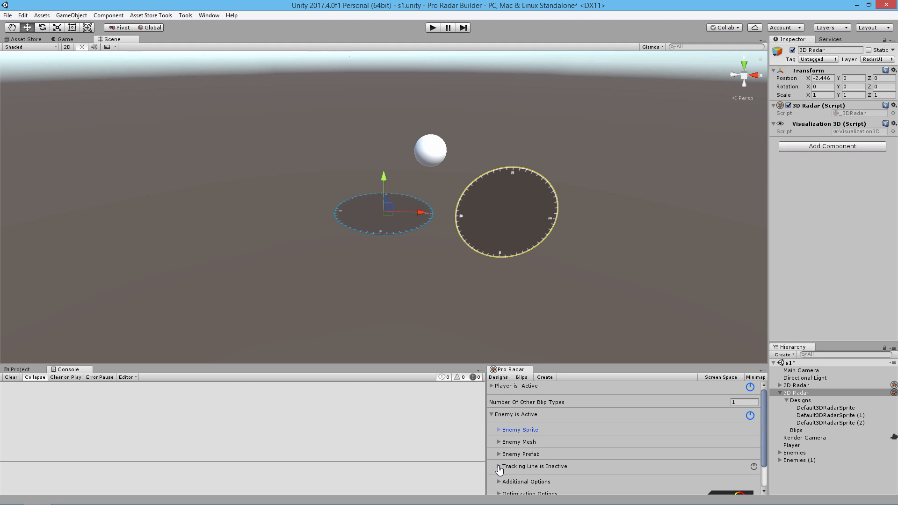
- Activate the tracking line for the Enemy blip and expand its settings
scroll(500, 468, "down", 3)
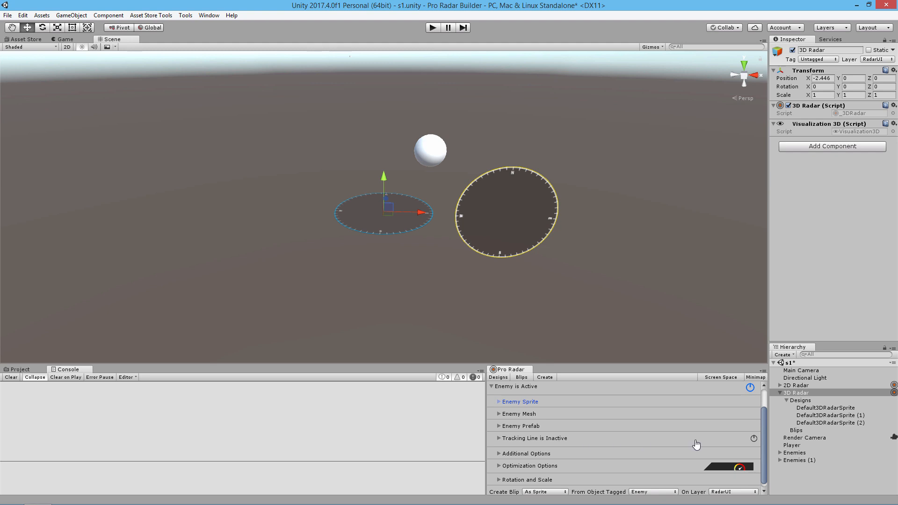
left_click(753, 439)
left_click(500, 439)
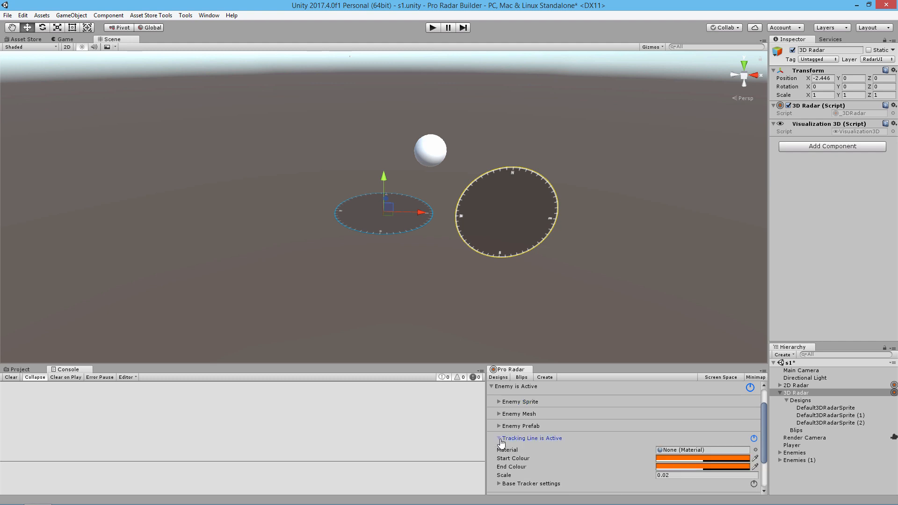
scroll(516, 436, "down", 3)
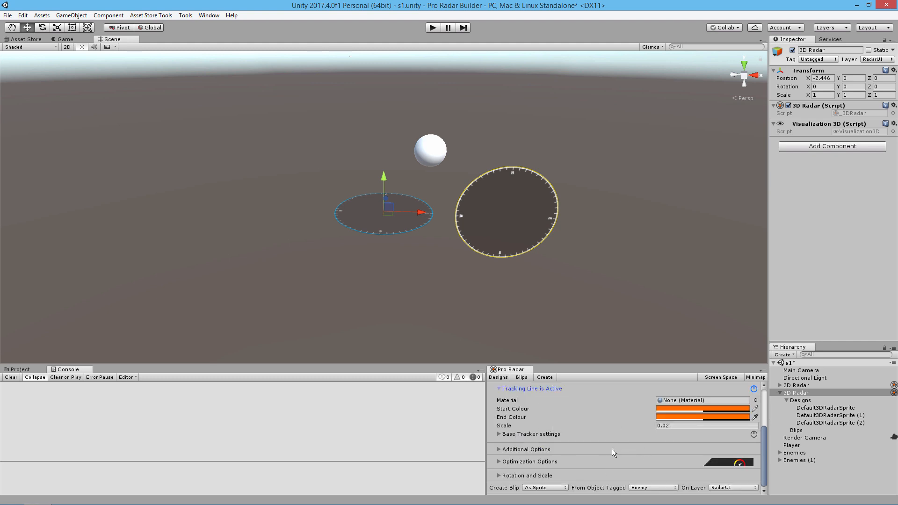
- Assign the TrackingLine material to the Enemy blip's tracking line
scroll(613, 448, "up", 2)
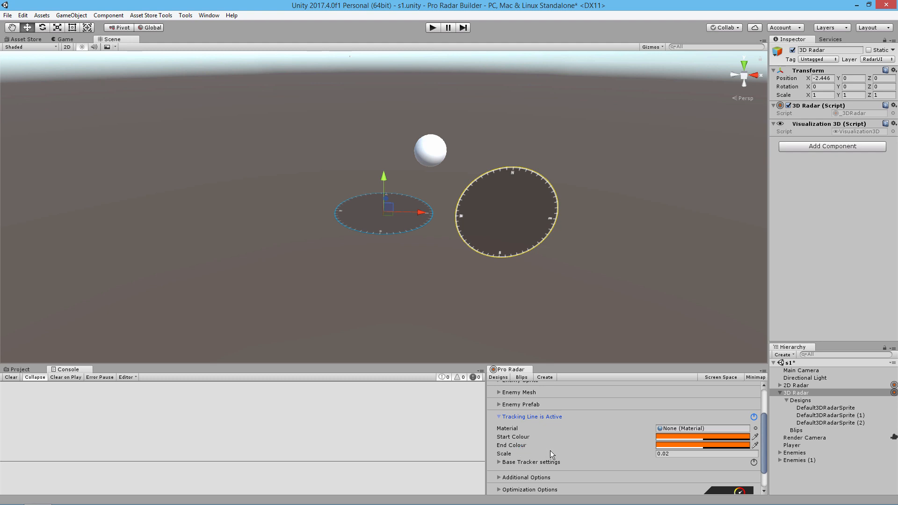
left_click(756, 429)
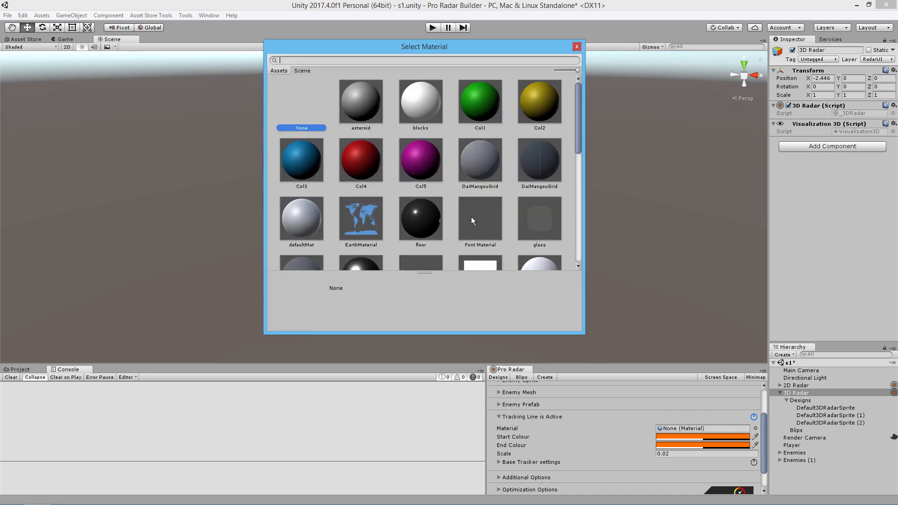
type("tra")
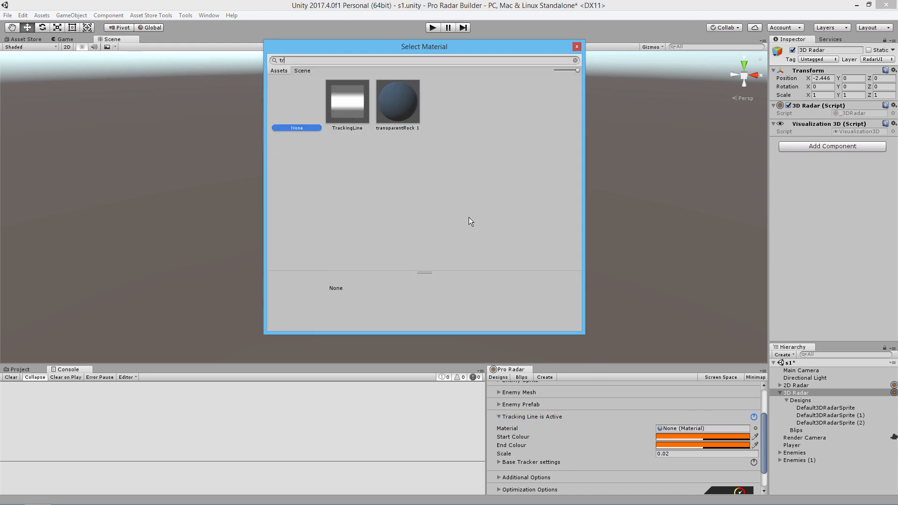
left_click(355, 101)
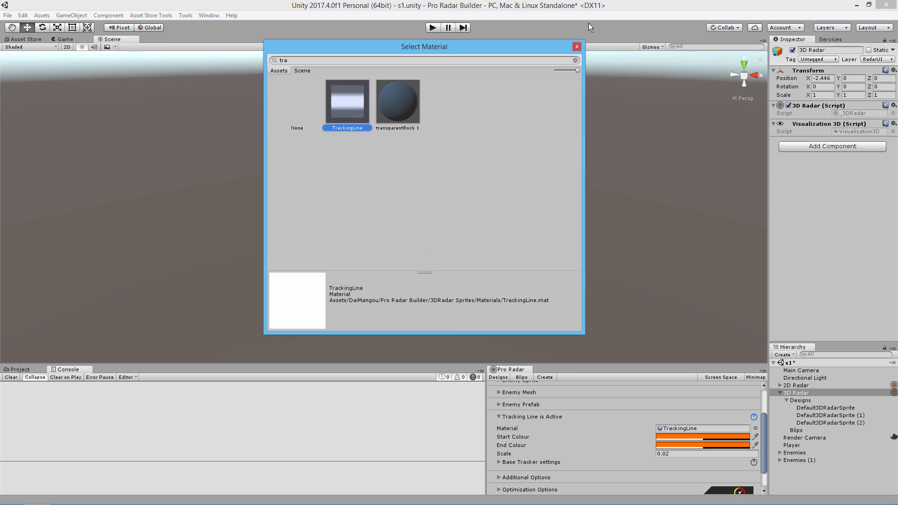
left_click(577, 47)
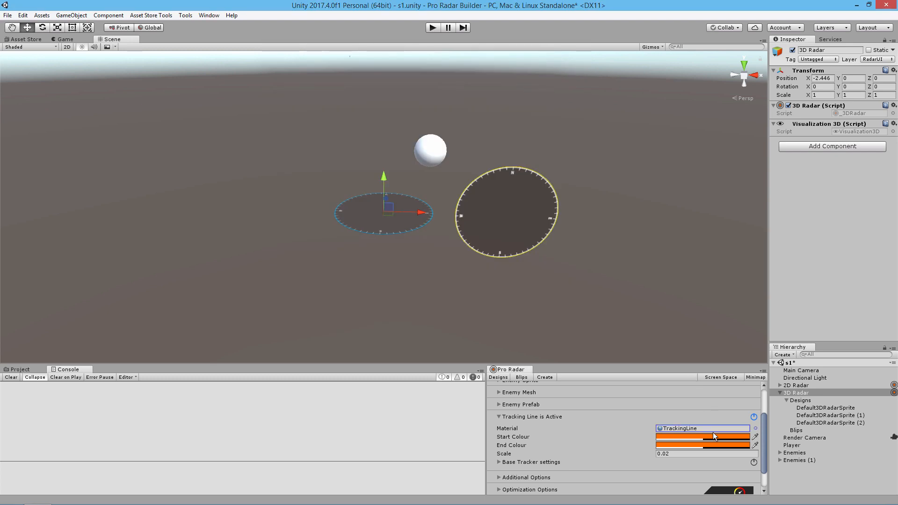
- Sample a light grey from the screen for both the Start Colour and End Colour of the tracking line
scroll(513, 411, "up", 1)
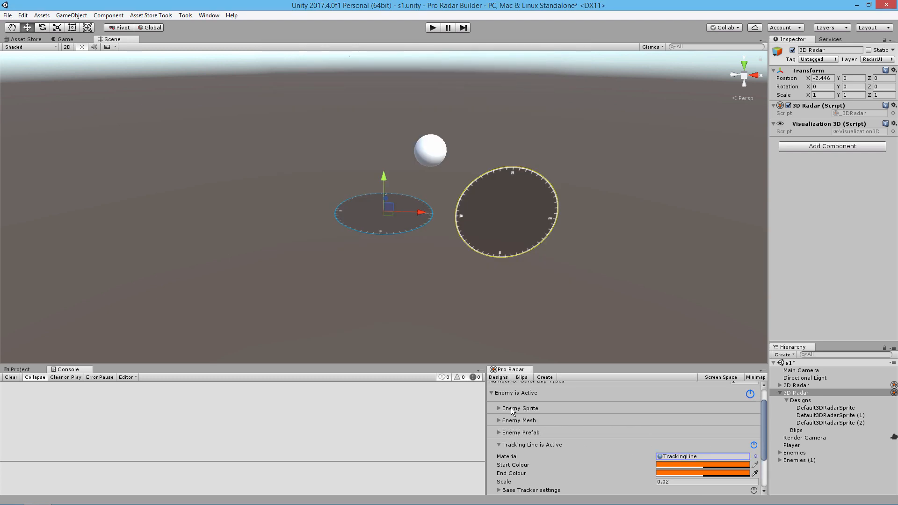
left_click(498, 408)
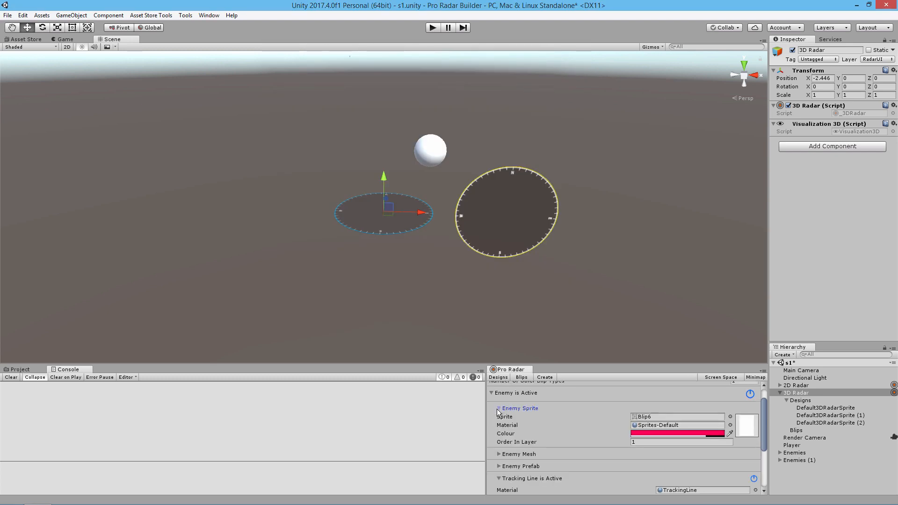
scroll(636, 428, "down", 1)
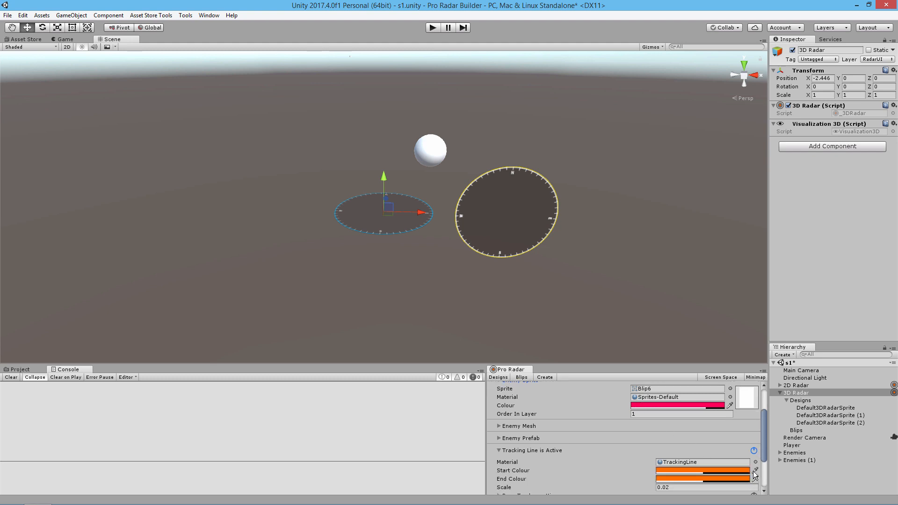
left_click(734, 469)
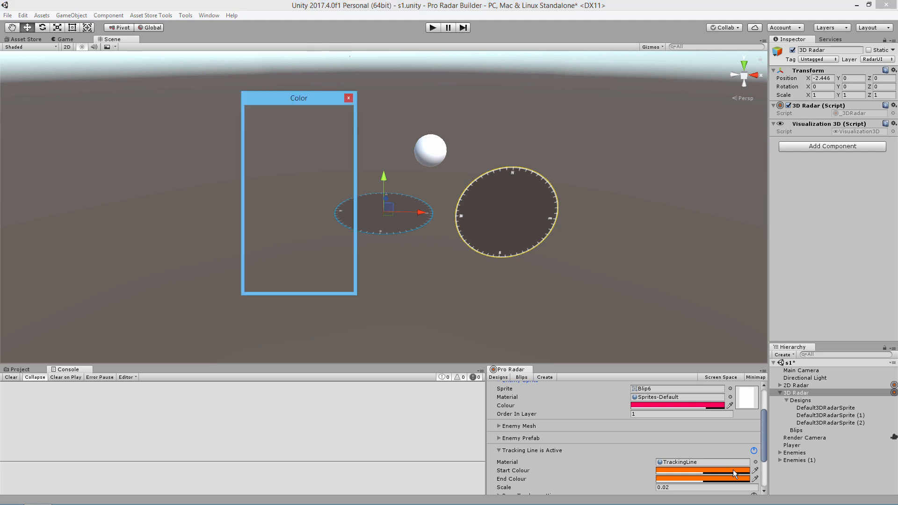
left_click(754, 472)
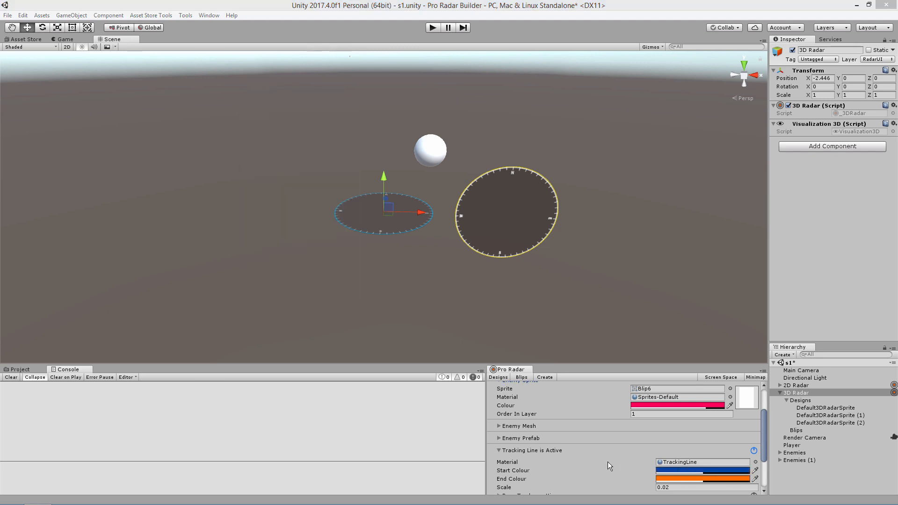
left_click(644, 457)
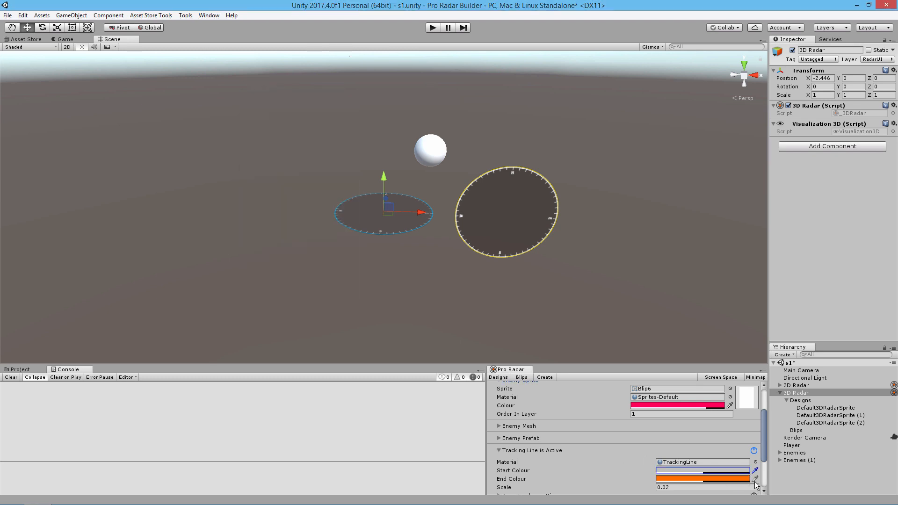
left_click(755, 479)
left_click(735, 475)
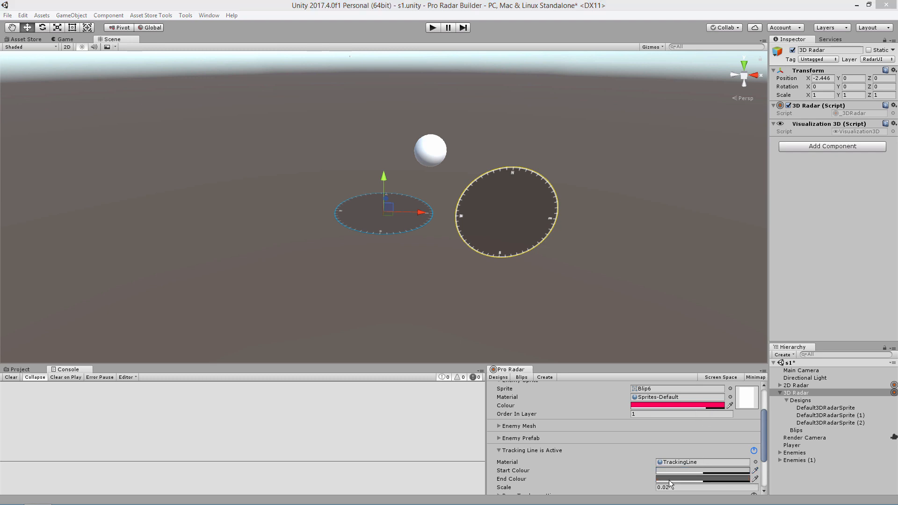
left_click(714, 406)
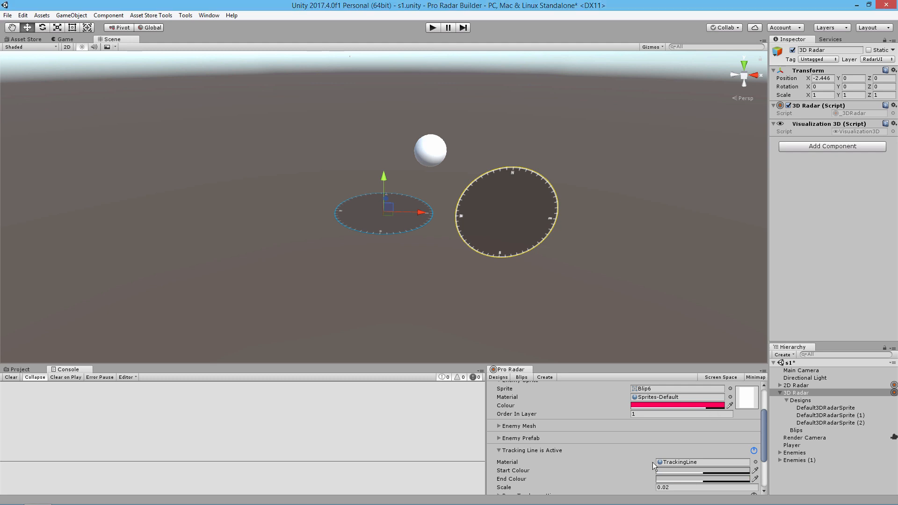
- Enable the base tracker for the Enemy tracking line and expand its settings
scroll(678, 459, "down", 3)
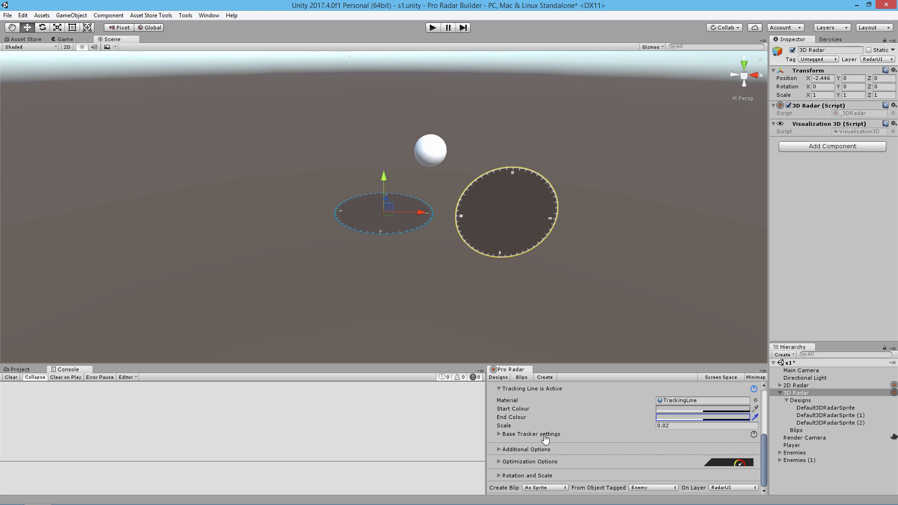
left_click(753, 433)
left_click(500, 436)
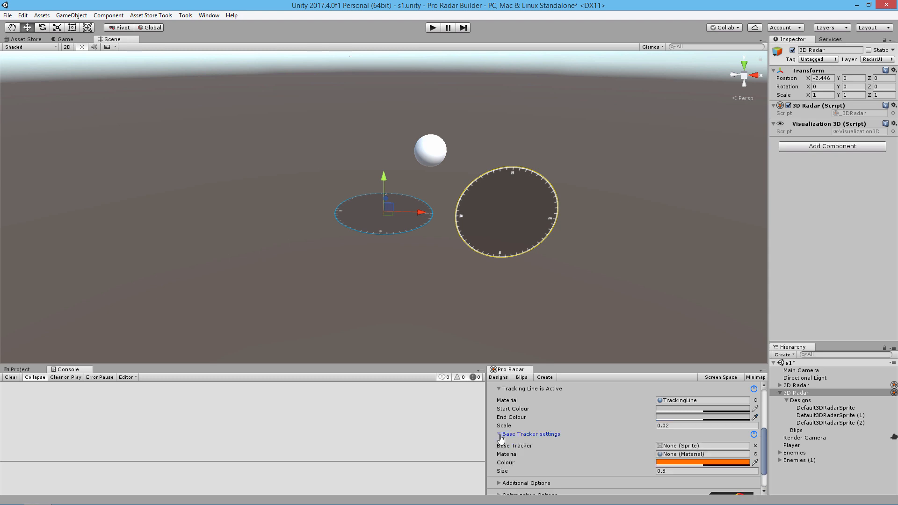
- Try to assign the Blip7 sprite to the base tracker
scroll(537, 428, "down", 2)
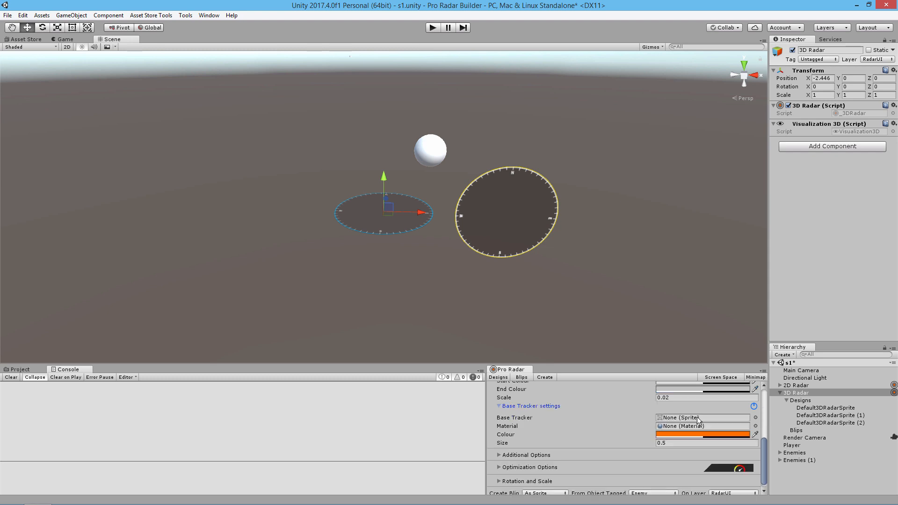
left_click(756, 416)
scroll(479, 164, "down", 3)
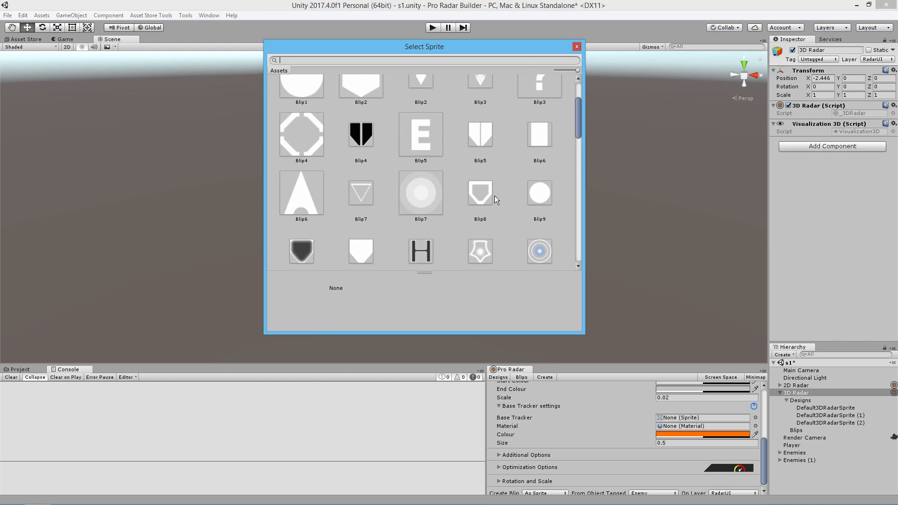
double_click(423, 192)
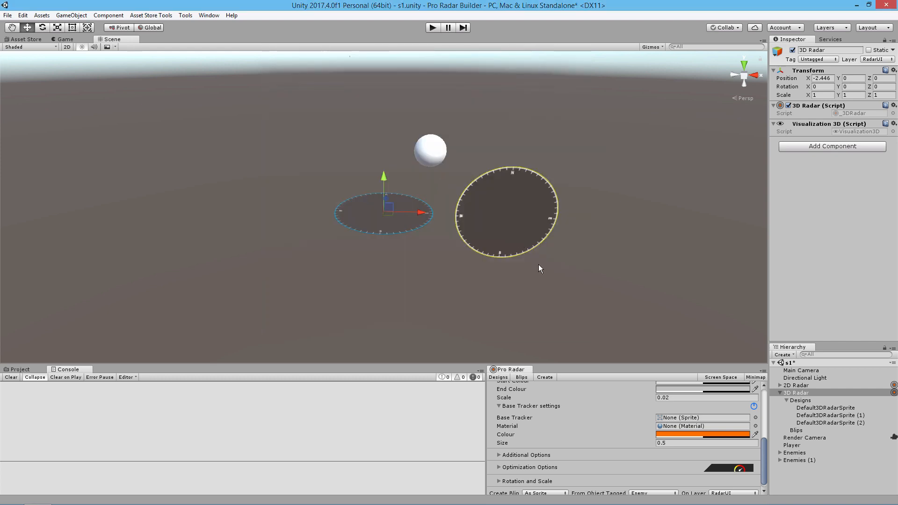
- Set the Base Tracker sprite of the Enemy tracking line to the round Blip7 image
left_click(755, 417)
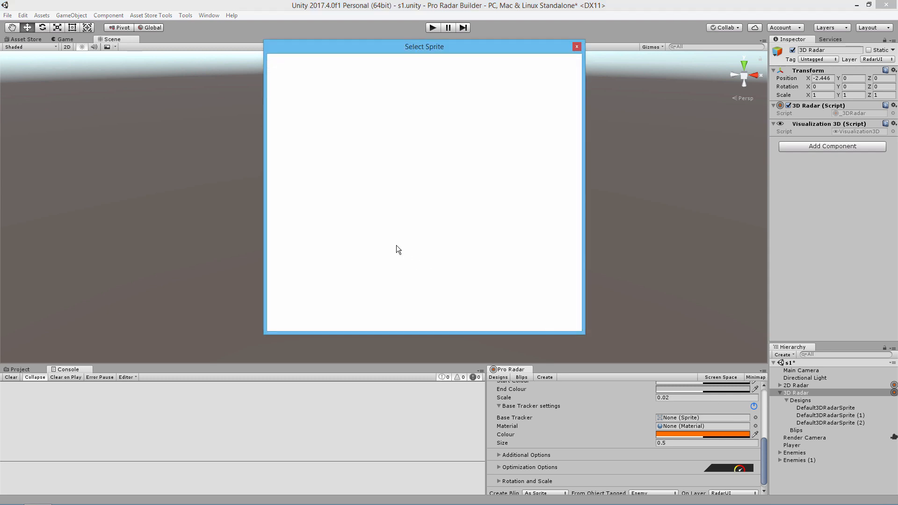
scroll(405, 189, "down", 3)
left_click(426, 89)
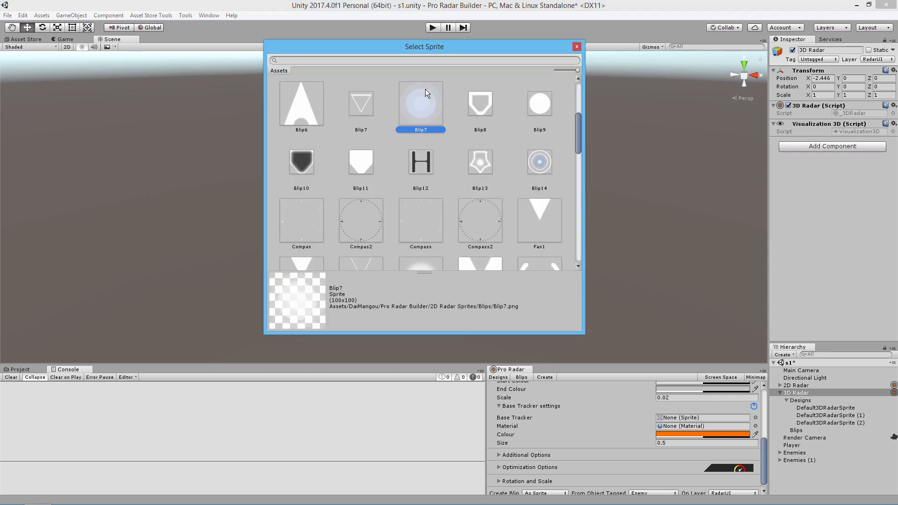
left_click(577, 47)
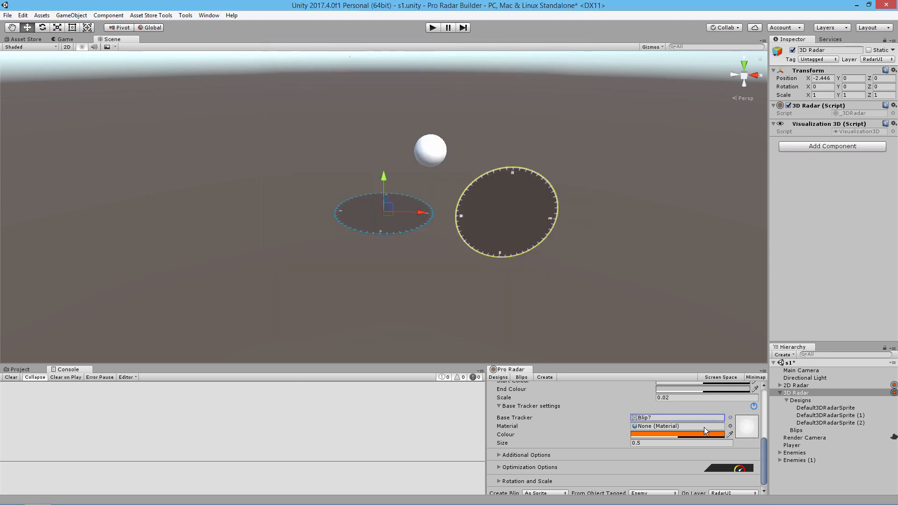
- Lower the border between the Scene view and the Pro Radar window slightly to enlarge the scene
scroll(704, 428, "up", 3)
scroll(708, 453, "down", 1)
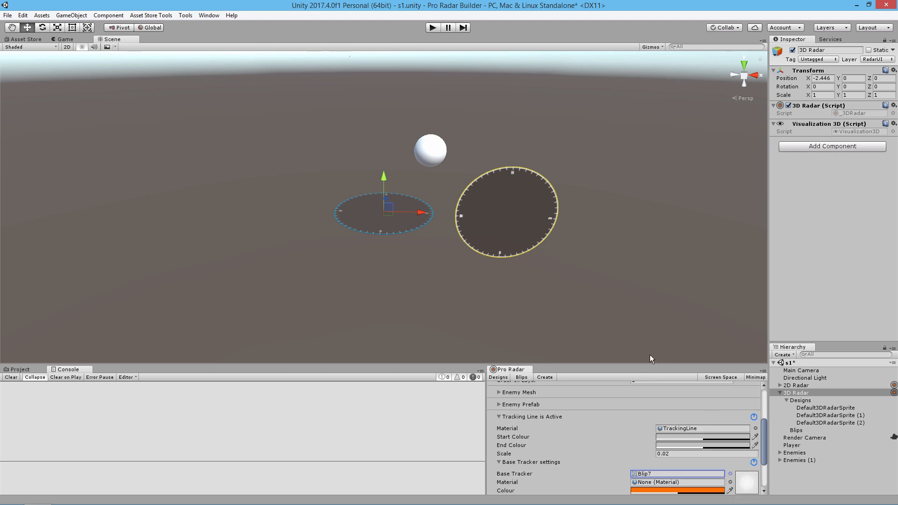
scroll(584, 388, "down", 1)
left_click_drag(704, 364, 665, 413)
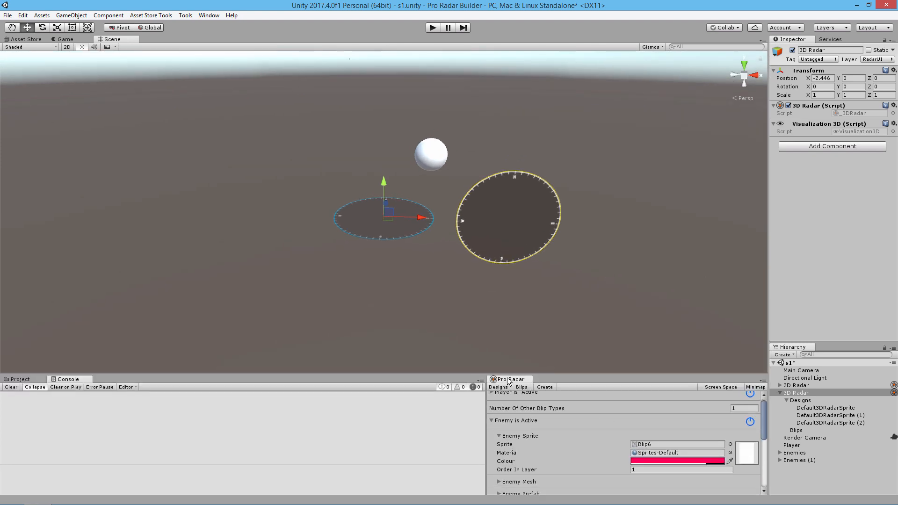
- Dock the Pro Radar window beside the Scene view and match the base tracker's colour to the Enemy sprite's pink-red
left_click_drag(509, 382, 696, 206)
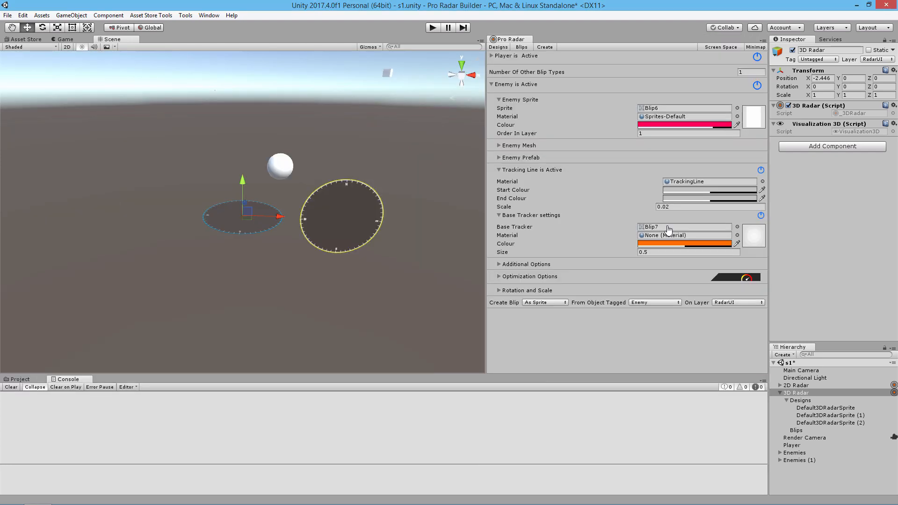
left_click(737, 243)
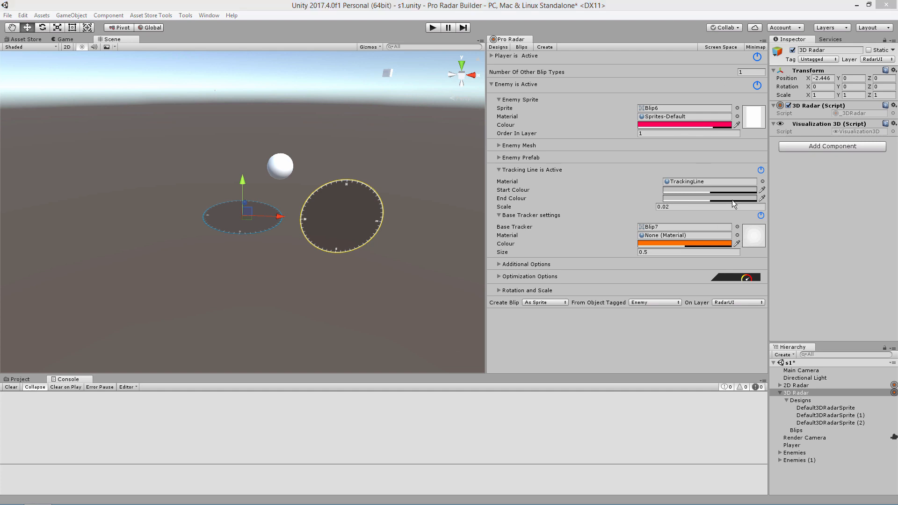
left_click(709, 123)
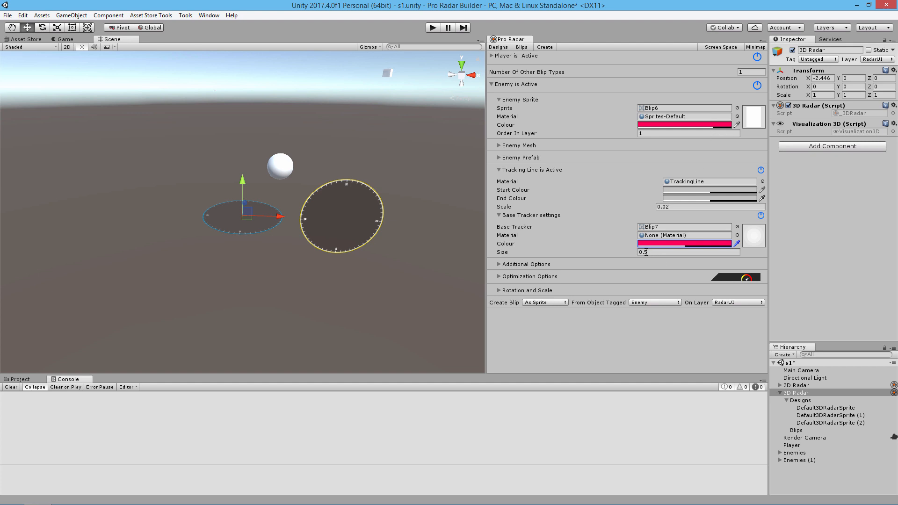
- Assign the Sprites-Default material to the base tracker of the Enemy tracking line
left_click(737, 235)
type("d")
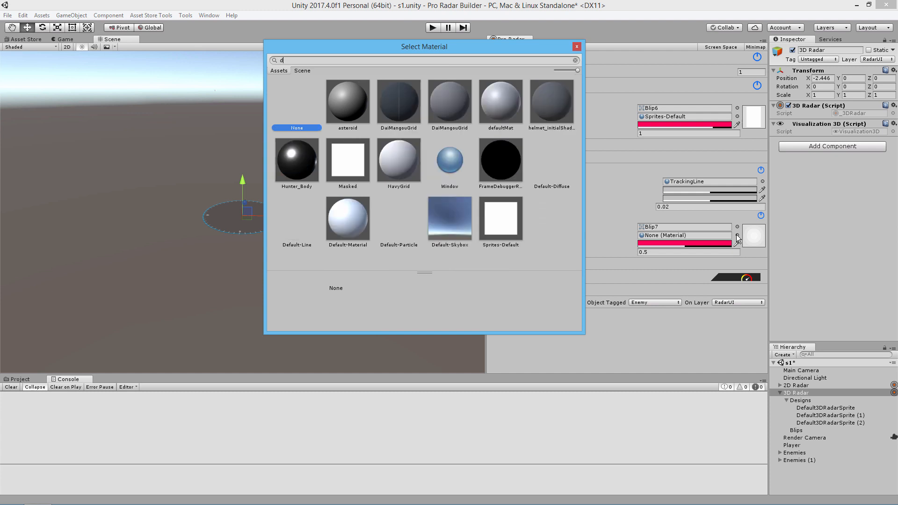
type("ef")
left_click(350, 158)
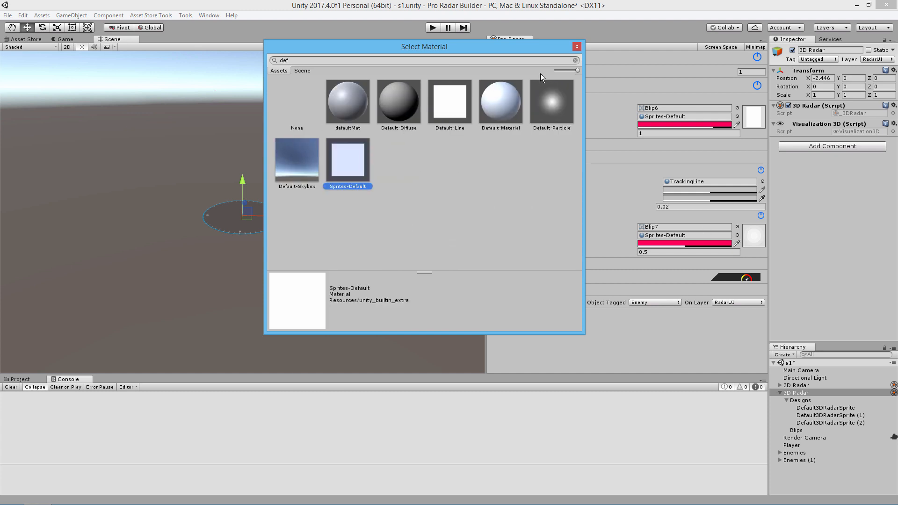
left_click(577, 47)
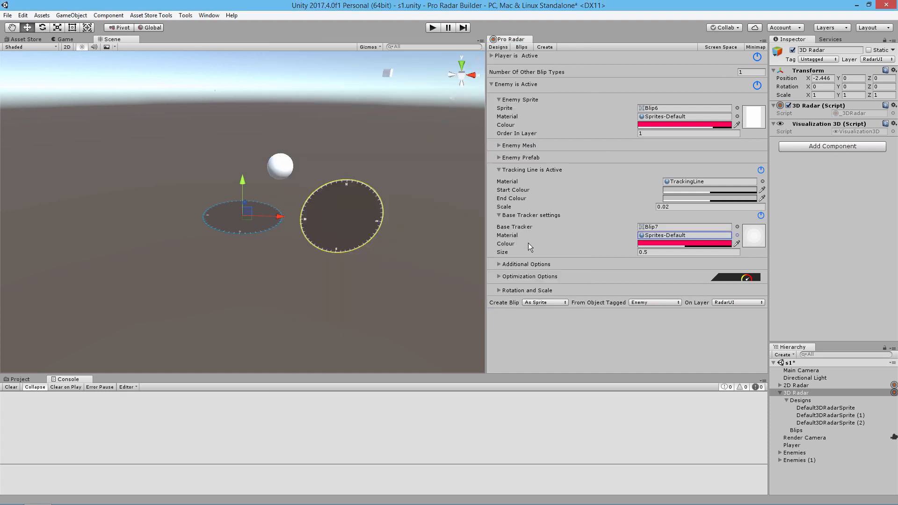
- Enable Always Show Enemy in radar in the Additional Options and expand the Enemy's Optimization Options
left_click(499, 266)
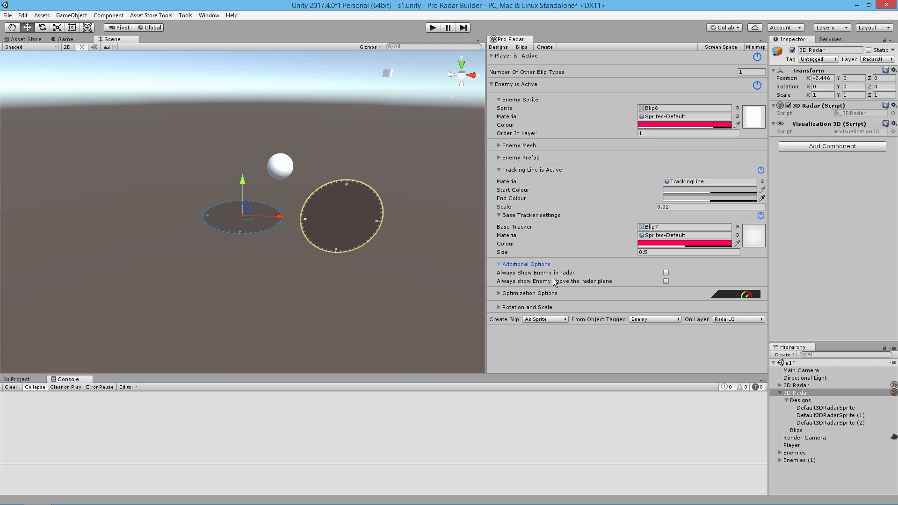
left_click(666, 273)
left_click(499, 293)
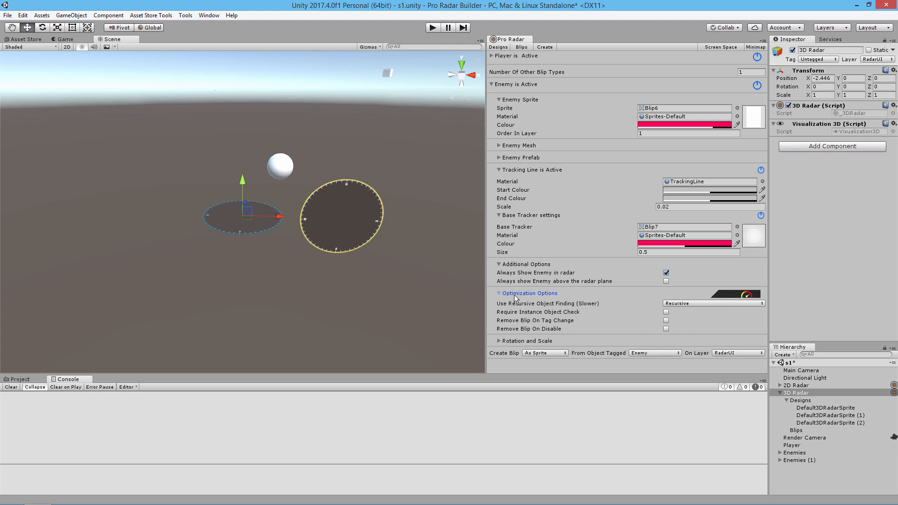
- Collapse the Enemy's Base Tracker, Tracking Line, Sprite and Additional Options sections, leaving the Optimization Options expanded
left_click(503, 216)
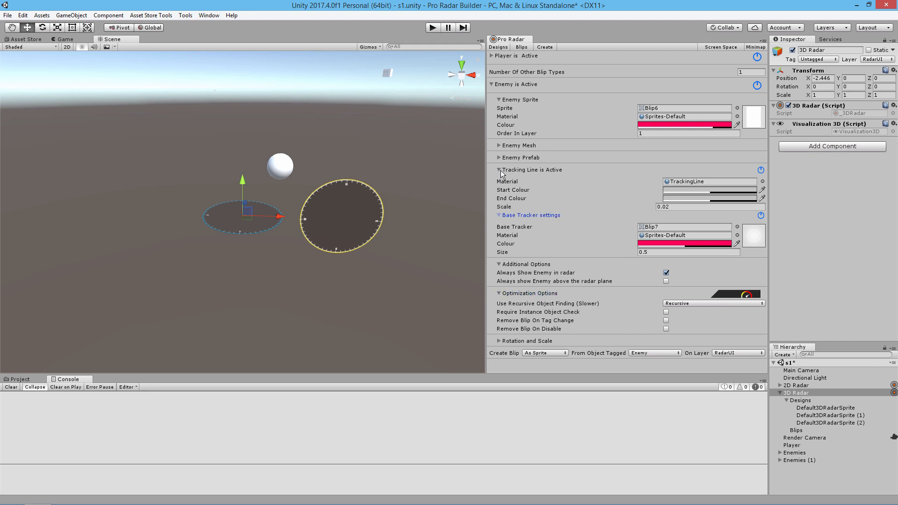
left_click(500, 216)
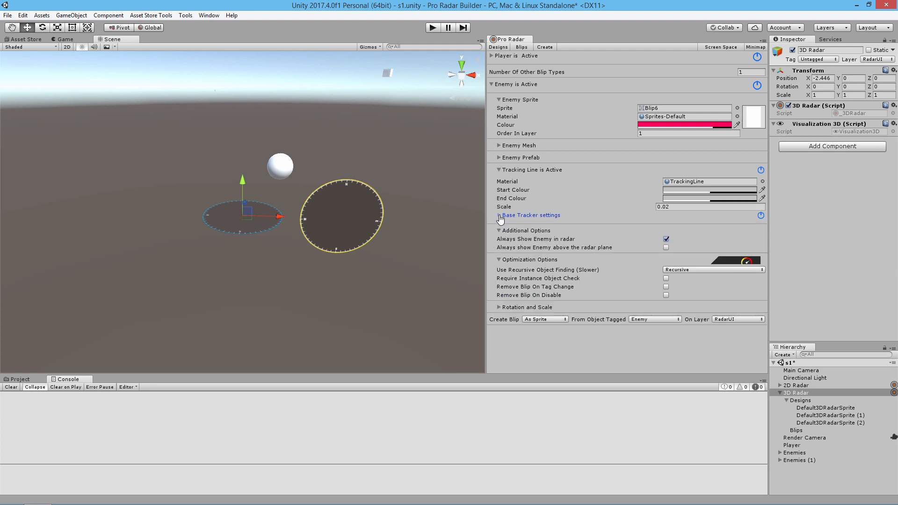
left_click(499, 171)
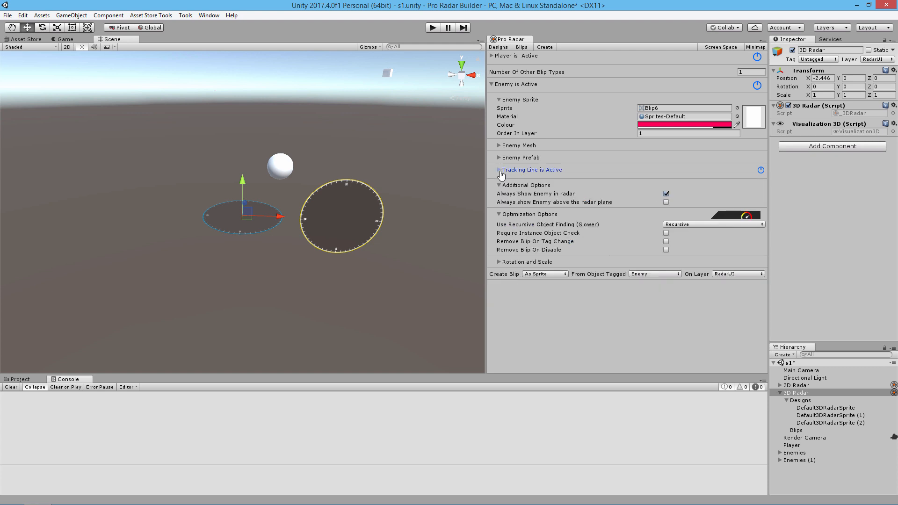
left_click(499, 100)
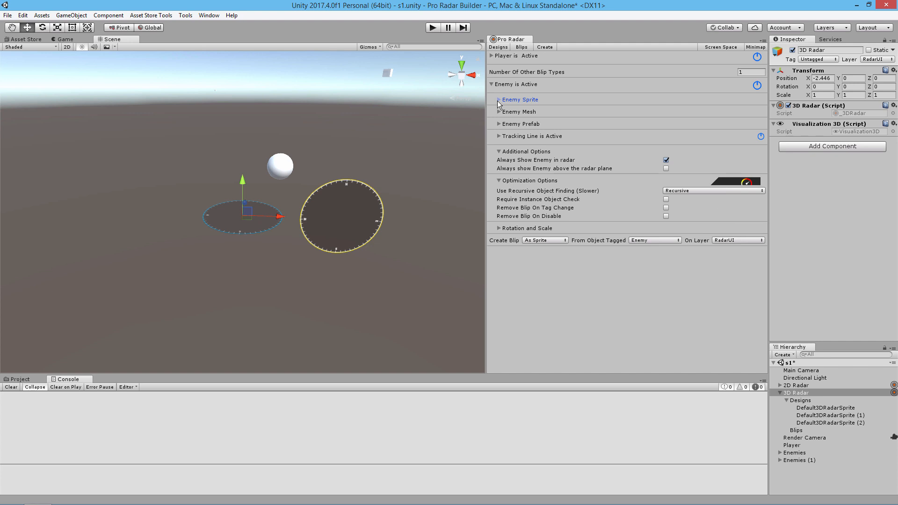
left_click(500, 152)
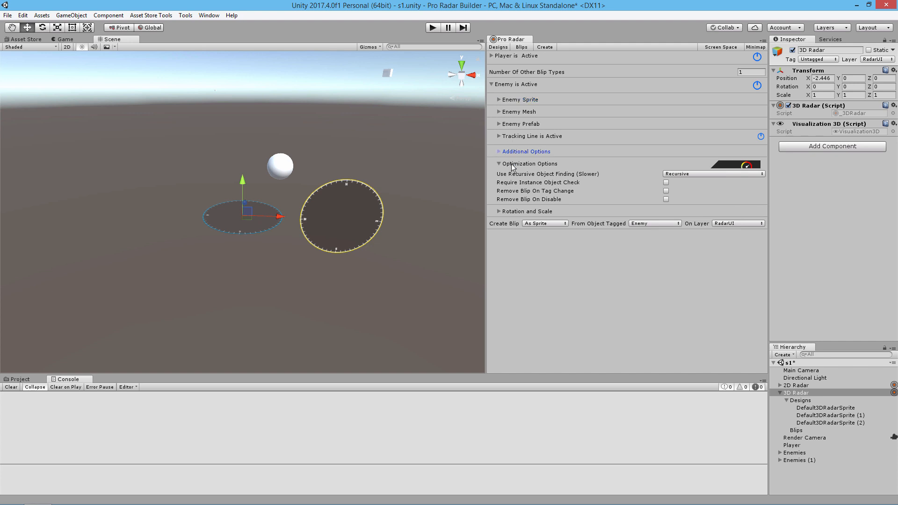
- Switch the Enemy's object finding method to Pooling and try a custom pool size of 20
left_click(679, 174)
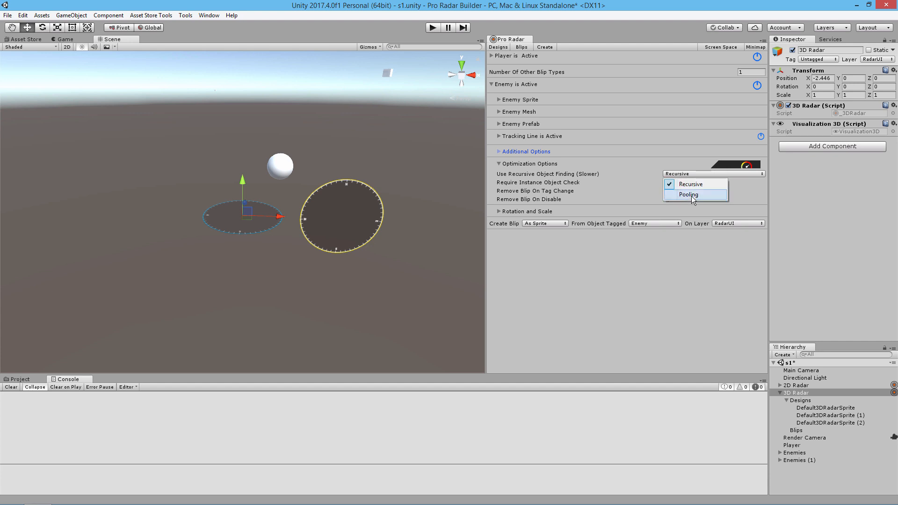
left_click(691, 196)
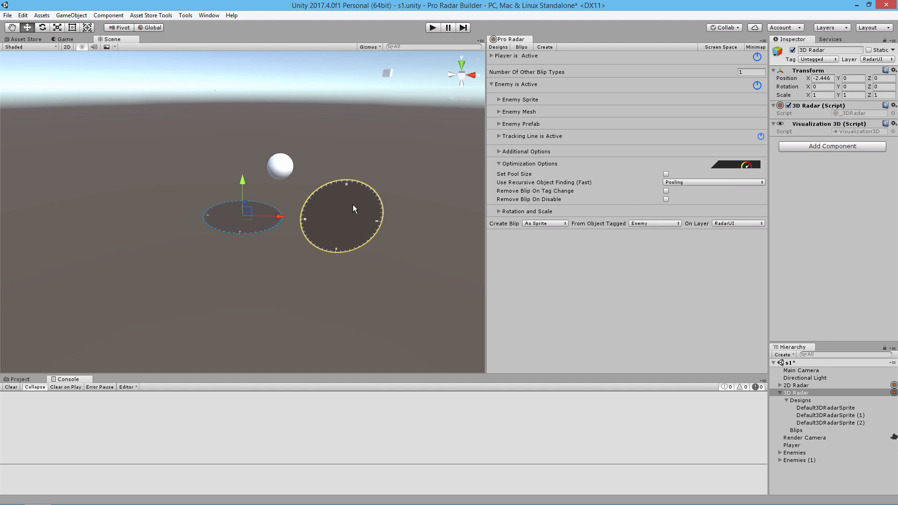
left_click(666, 192)
left_click(666, 192)
left_click(666, 174)
left_click(675, 181)
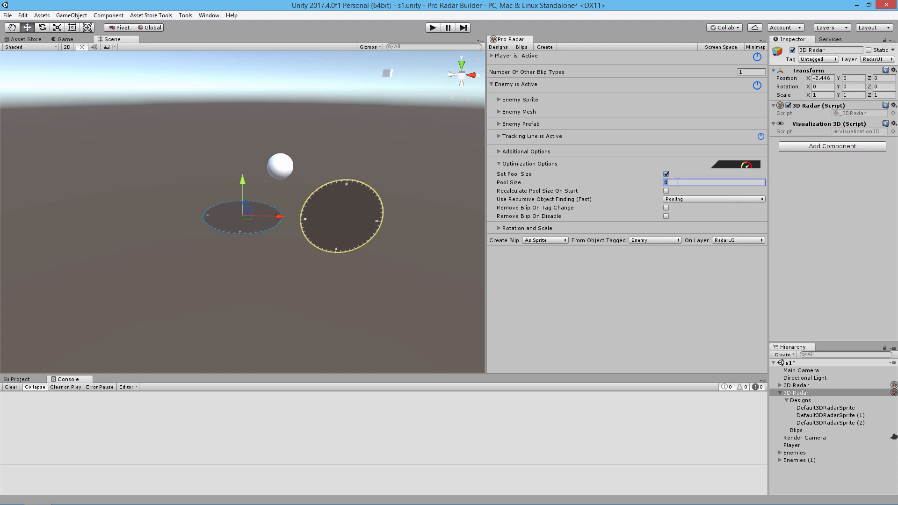
type("20")
- Toggle Recalculate Pool Size On Start on and off, and disable the custom pool size
left_click(666, 191)
left_click(666, 190)
left_click(678, 184)
left_click(667, 174)
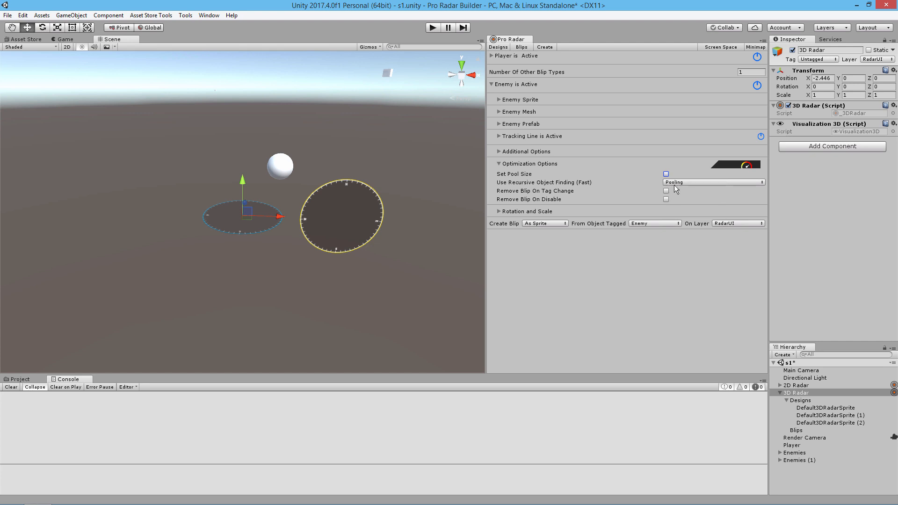
- Return the Enemy's object finding method to Recursive and toggle Require Instance Object Check on and off
left_click(675, 182)
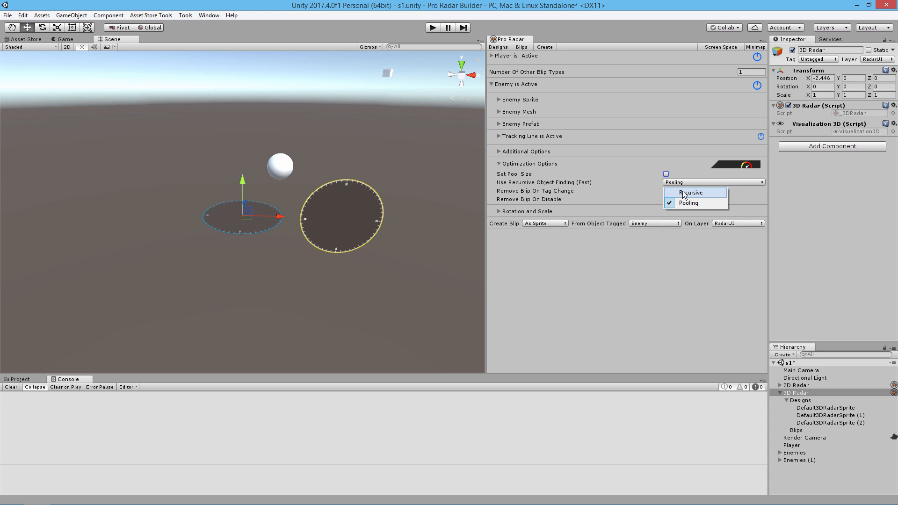
left_click(683, 193)
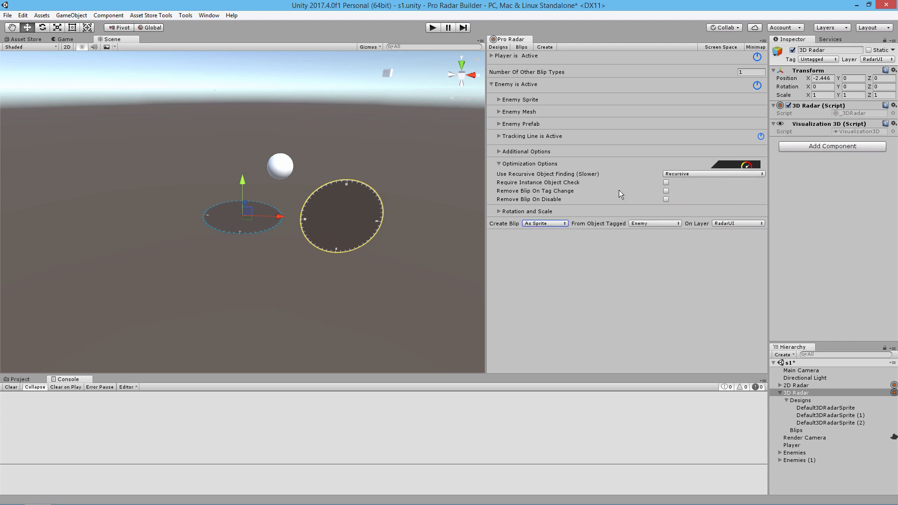
left_click(666, 182)
left_click(666, 183)
- Set the Enemy's object finding method to Pooling and collapse the Optimization Options
left_click(672, 175)
left_click(676, 194)
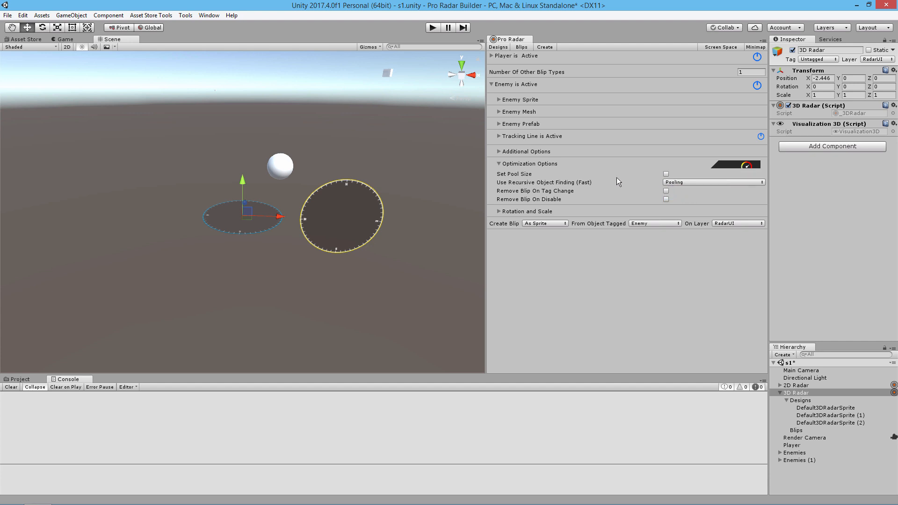
left_click(498, 164)
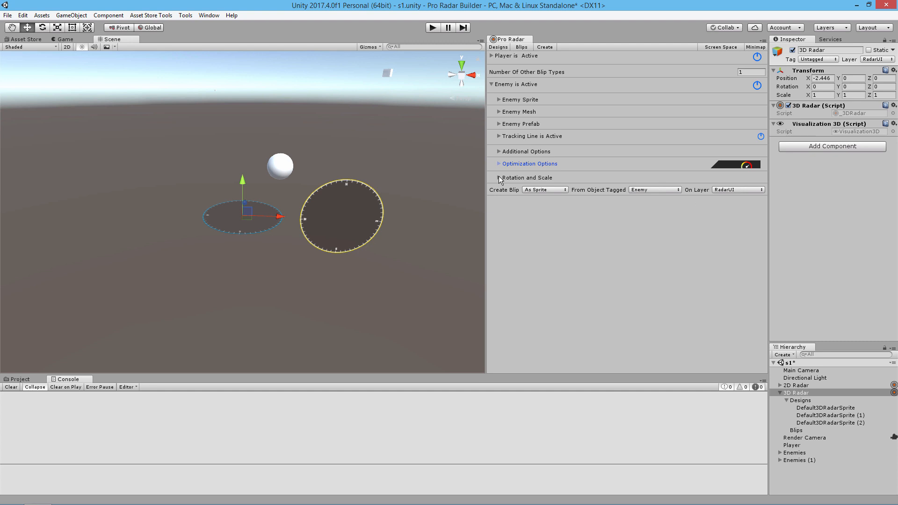
- Enable Scale by distance for the Enemy blips, with a minimum scale of 0.1 and a maximum scale of 0.3
left_click(499, 178)
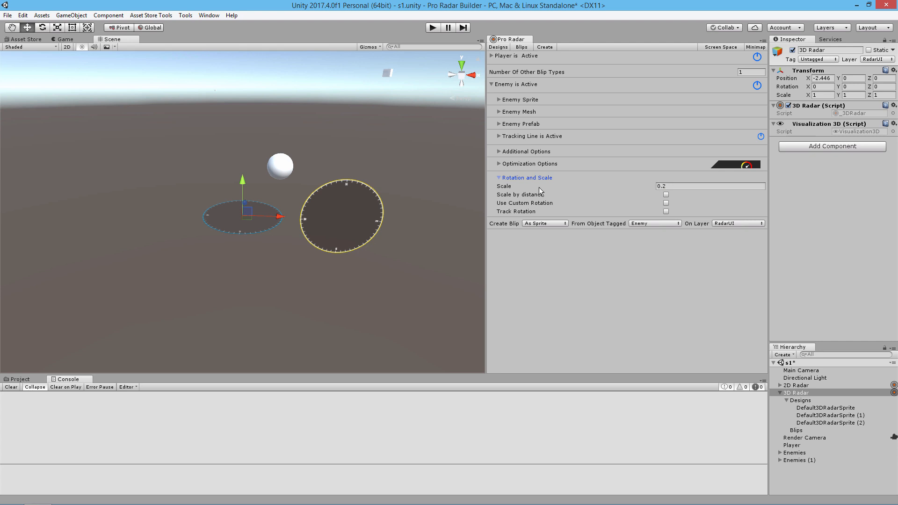
left_click(666, 195)
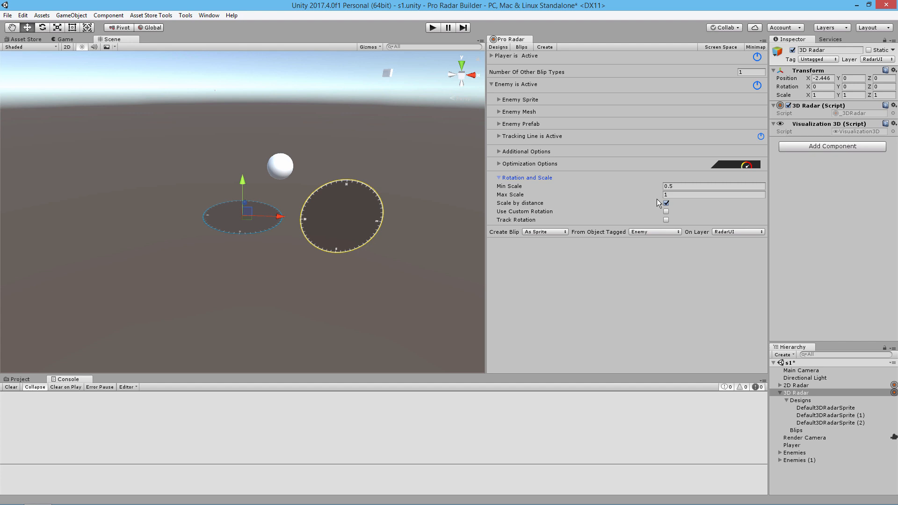
left_click(683, 186)
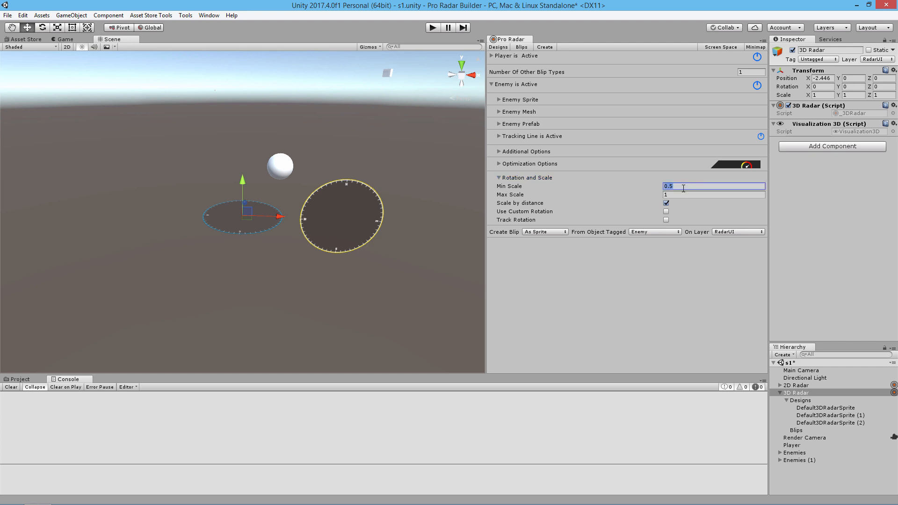
type("0")
left_click(681, 196)
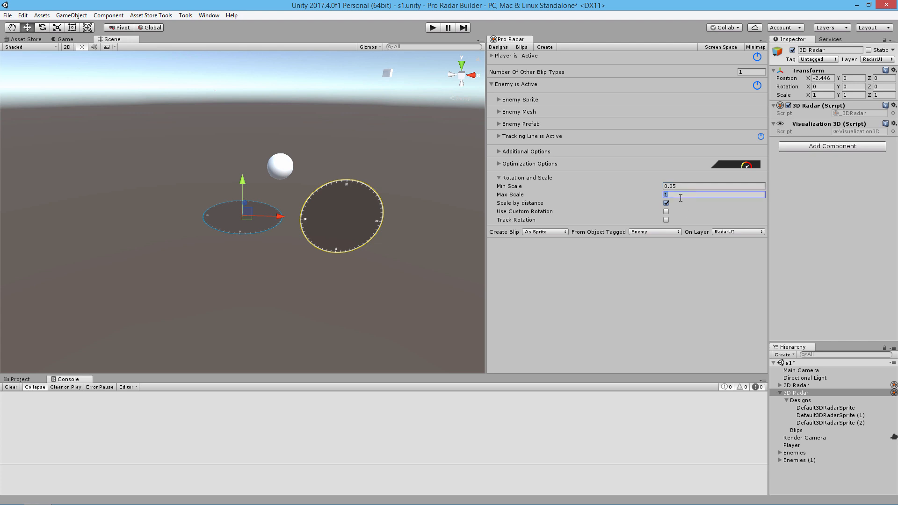
type("0.3")
left_click(682, 187)
type("0.1")
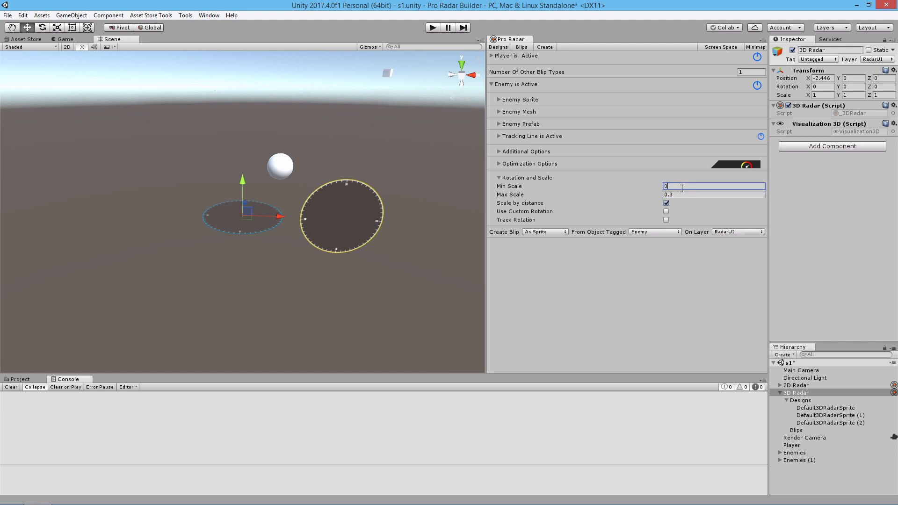
- Try a custom rotation for the Enemy blips with an X value of 5, and disable custom rotation again
left_click(666, 212)
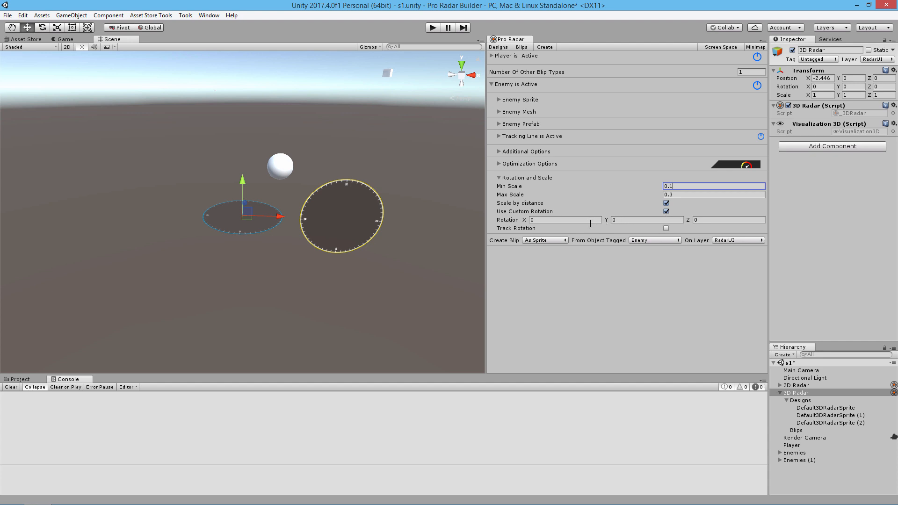
left_click(539, 219)
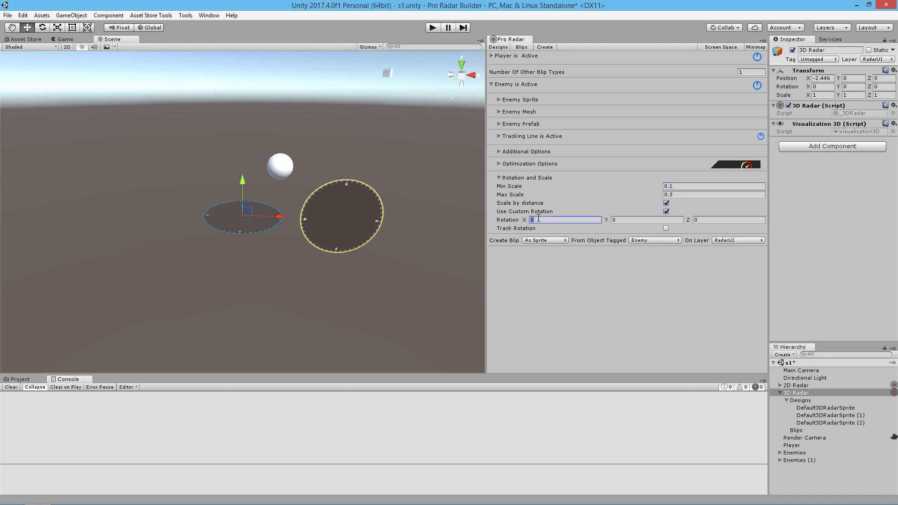
type("5")
key("BackSpace")
left_click(666, 212)
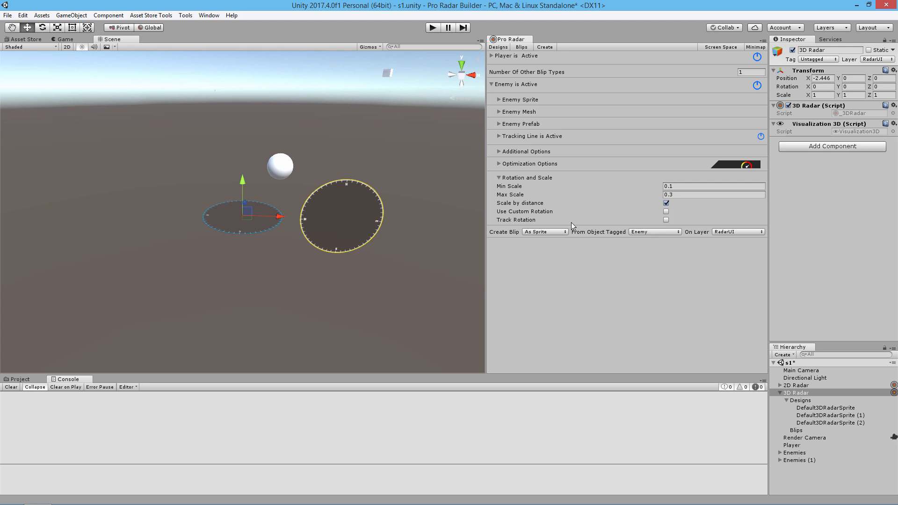
- Try Track Rotation for the Enemy blips with the Y axis frozen, and turn both options off again
left_click(666, 219)
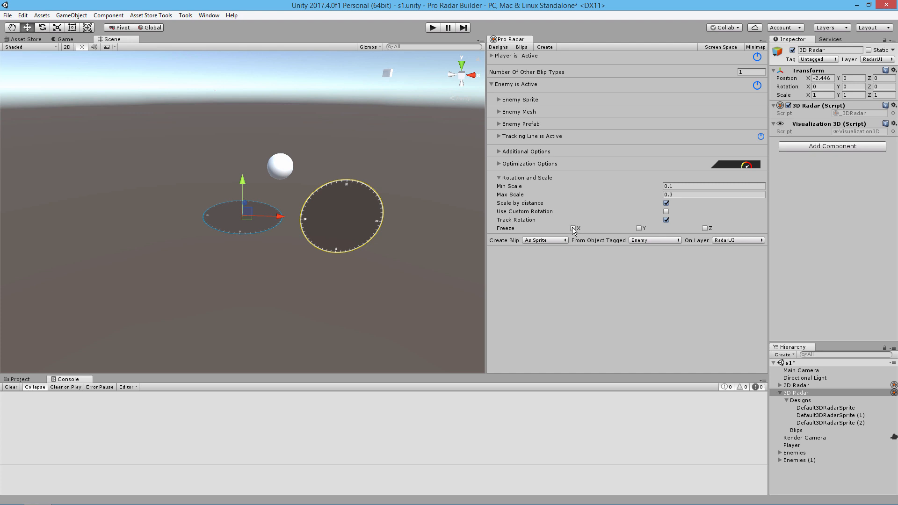
left_click(639, 229)
left_click(639, 228)
left_click(666, 220)
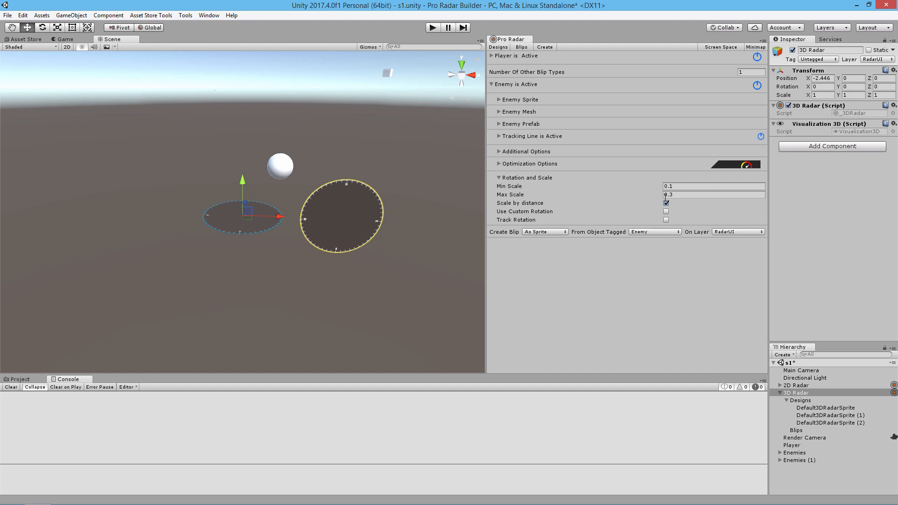
- Run the scene and examine the Enemy blips and tracking lines on the 3D radar in the Scene view
left_click(508, 178)
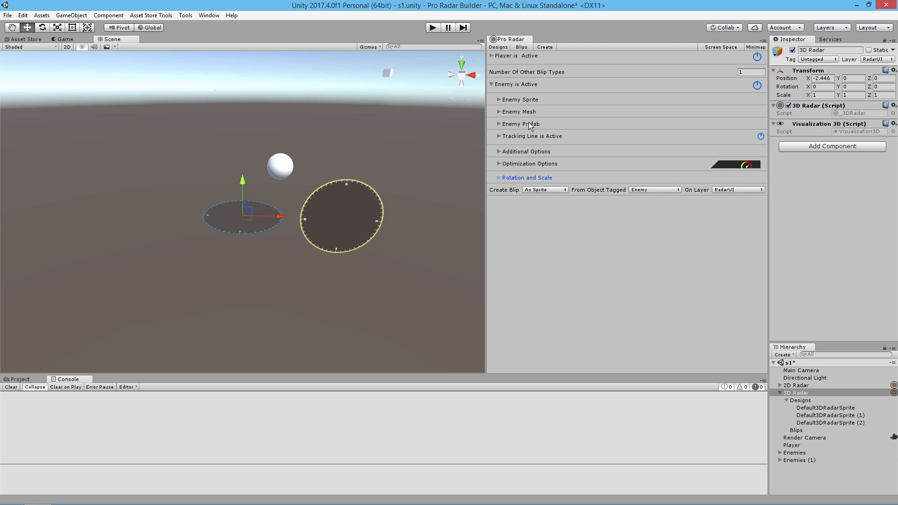
left_click(433, 27)
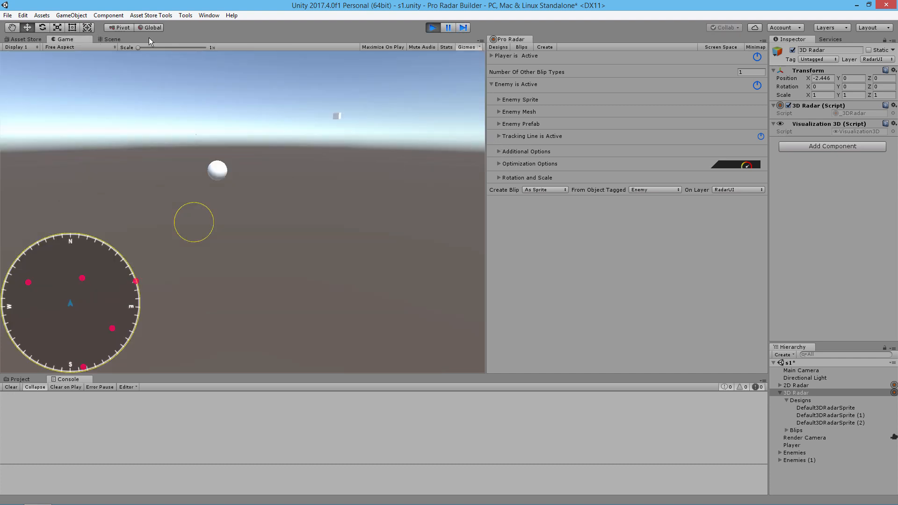
left_click(115, 39)
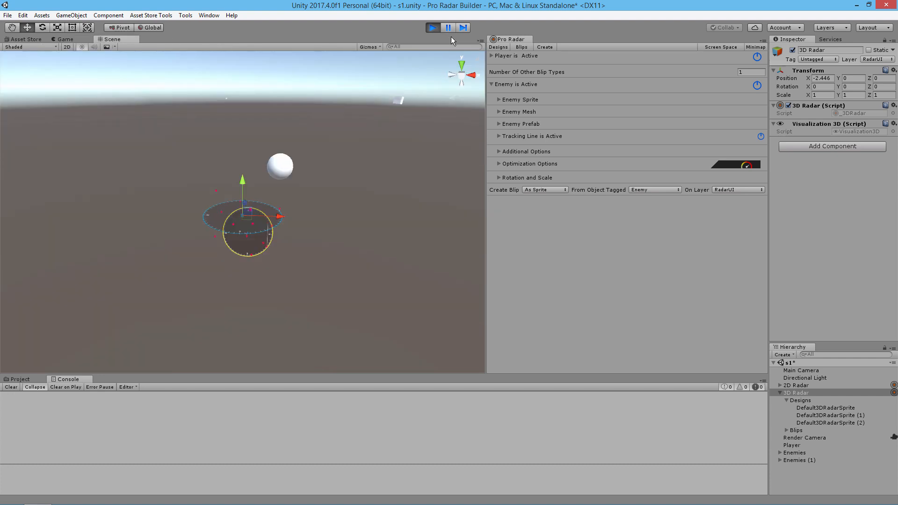
scroll(308, 210, "up", 3)
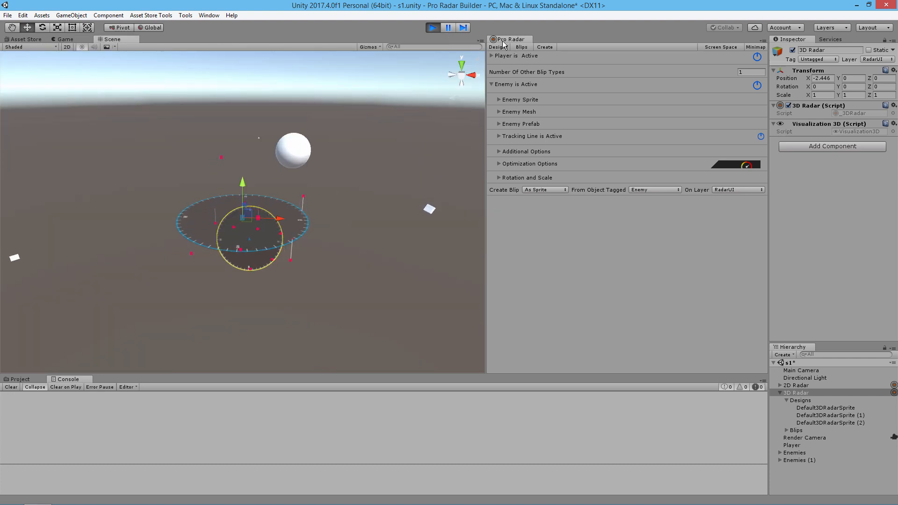
- Dock the Pro Radar window beside the Console and examine the running 3D radar from other angles in the enlarged Scene view
left_click_drag(509, 41, 720, 430)
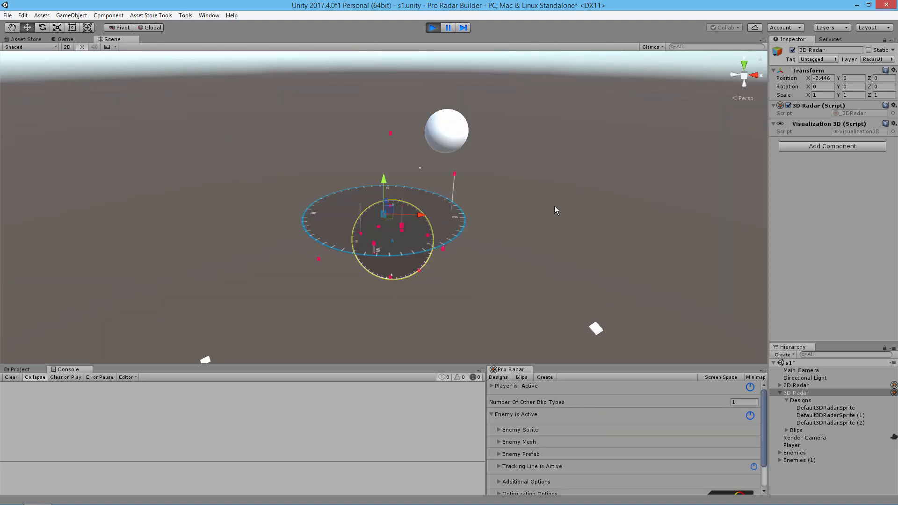
left_click_drag(562, 216, 425, 210, "alt")
left_click_drag(488, 201, 417, 264, "alt")
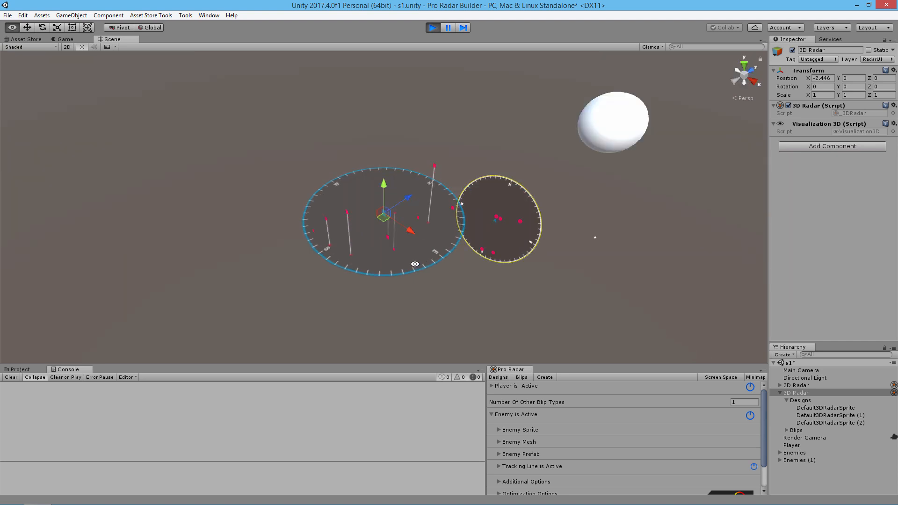
left_click(377, 265)
left_click_drag(316, 283, 314, 254, "alt")
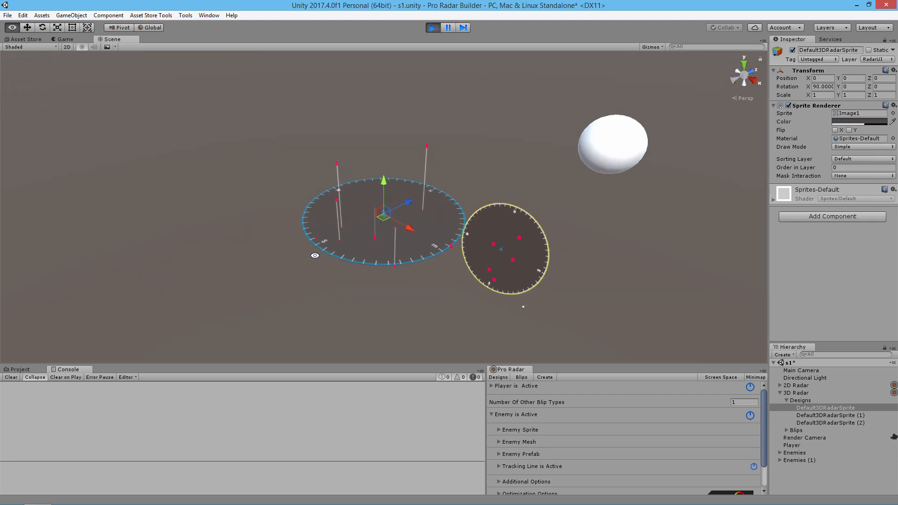
left_click(315, 254)
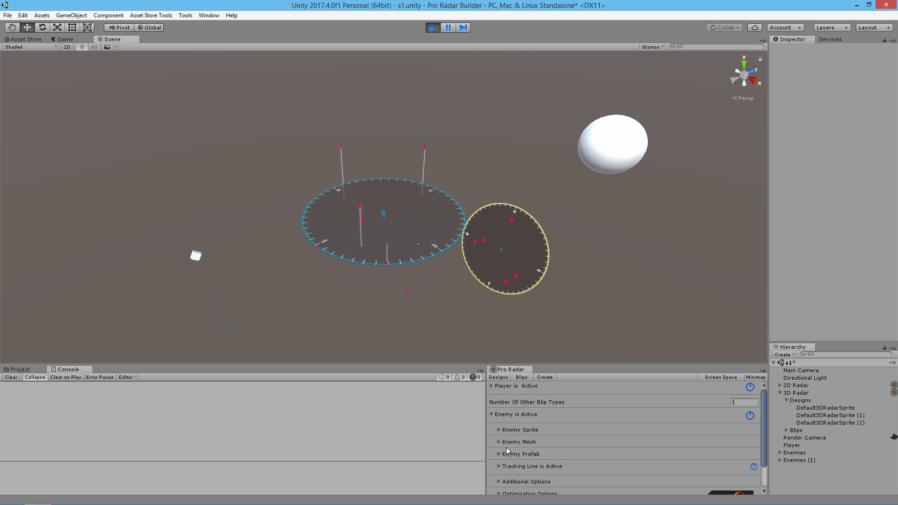
- Turn off Always Show Enemy in radar for the Enemy blips and examine the blips and tracking lines up close
left_click(497, 481)
left_click(659, 490)
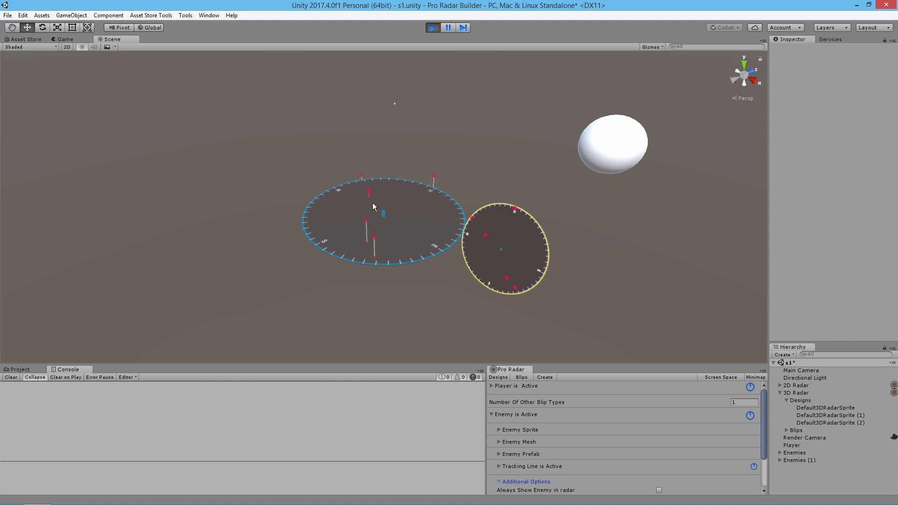
scroll(376, 237, "up", 4)
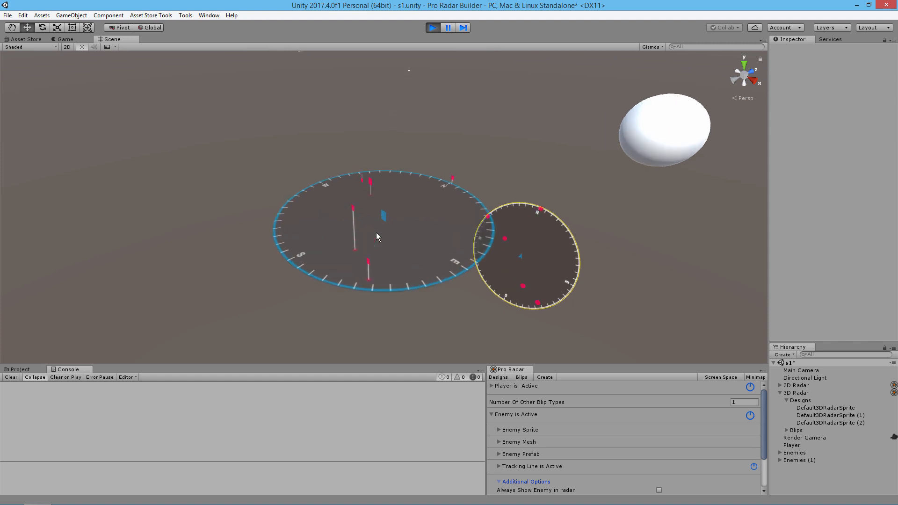
scroll(377, 237, "up", 5)
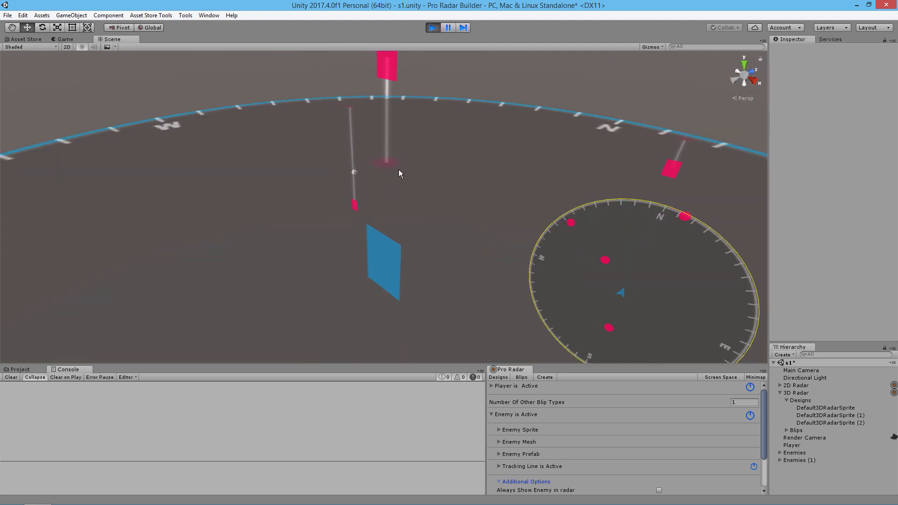
scroll(398, 182, "down", 6)
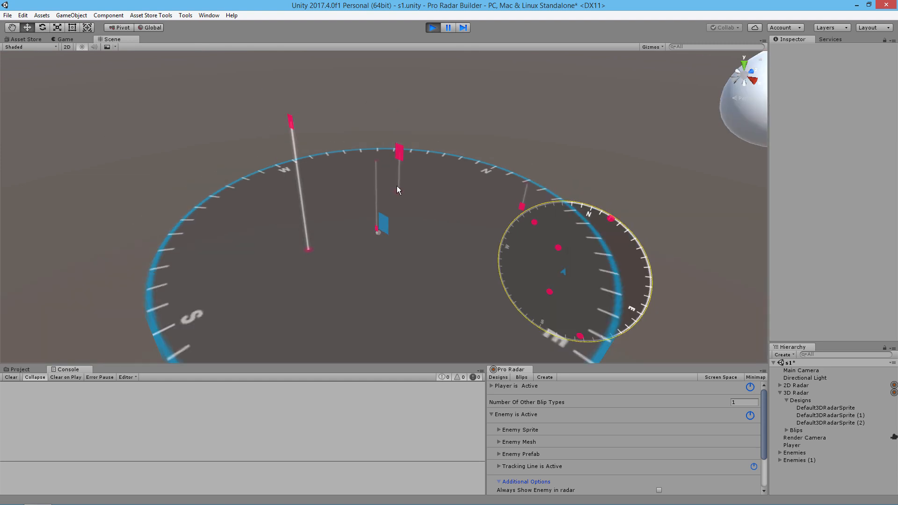
scroll(395, 193, "down", 2)
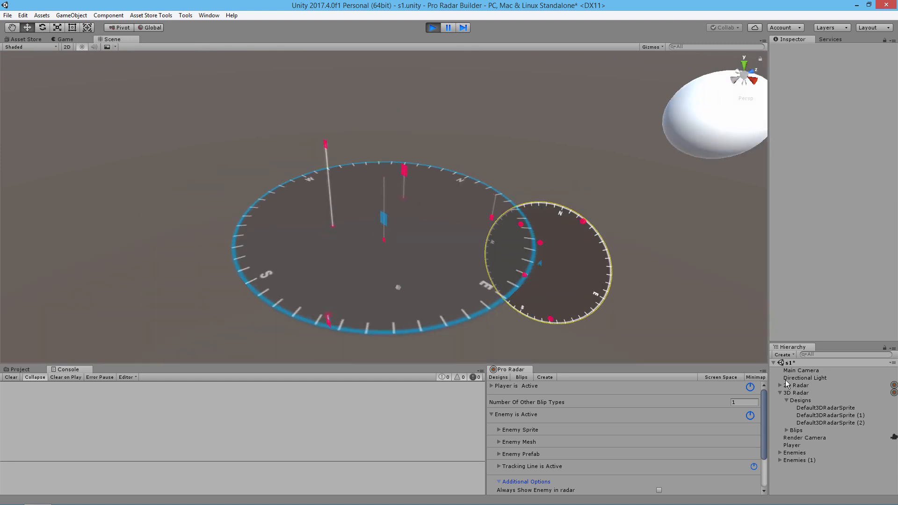
- Test the running 3D Radar object by scaling it to about 0.97 and rotating it freely about its axes
left_click(796, 392)
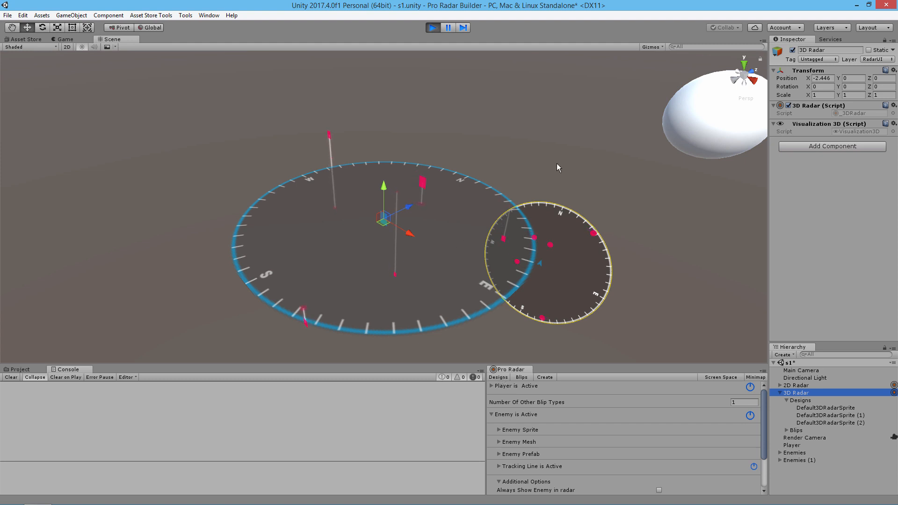
scroll(557, 164, "down", 3)
scroll(452, 201, "down", 2)
key("r")
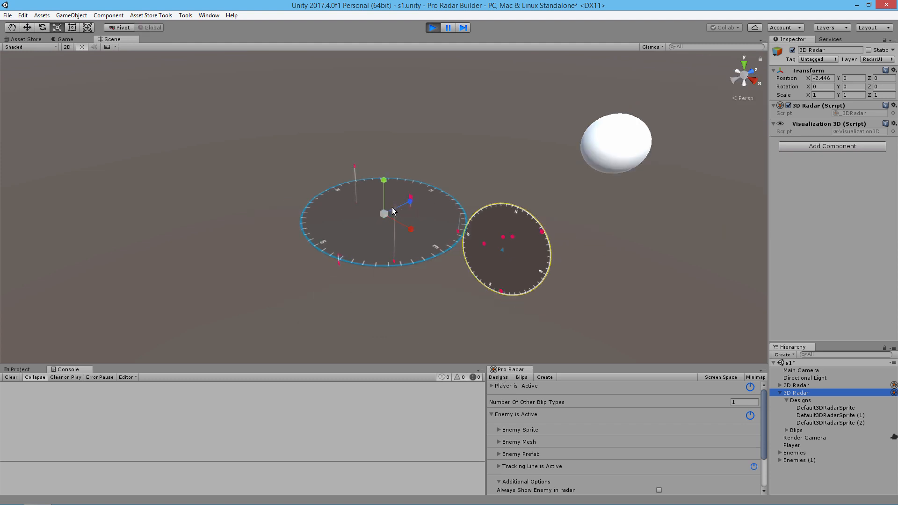
left_click_drag(384, 213, 371, 160)
key("e")
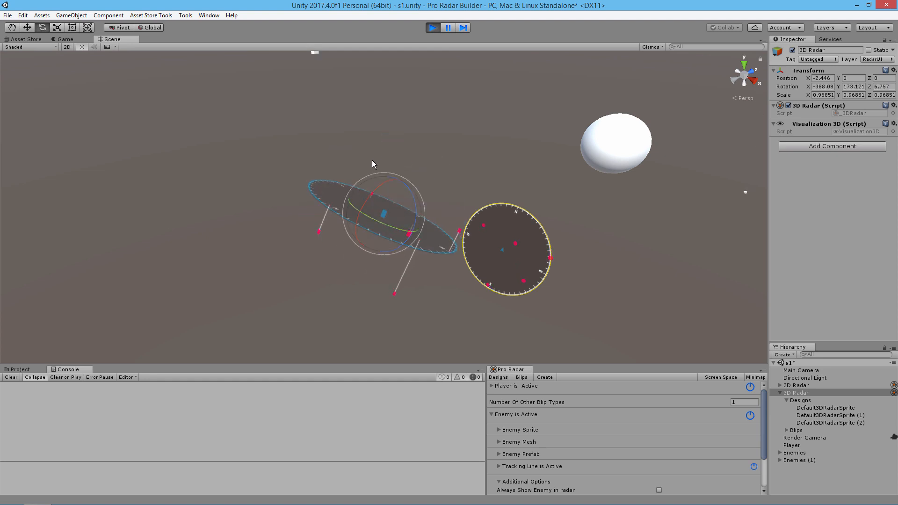
- Stop play mode and return to the 3D Radar in the edited scene
left_click(431, 28)
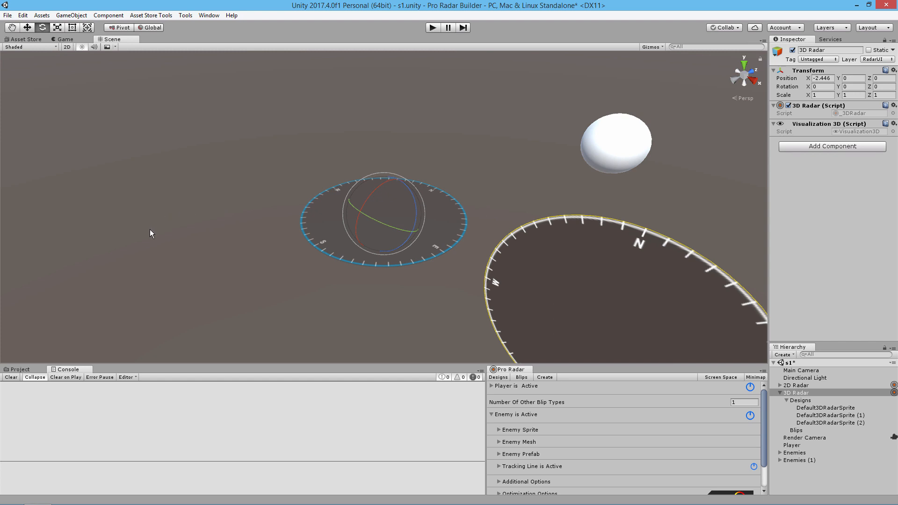
scroll(294, 269, "down", 5)
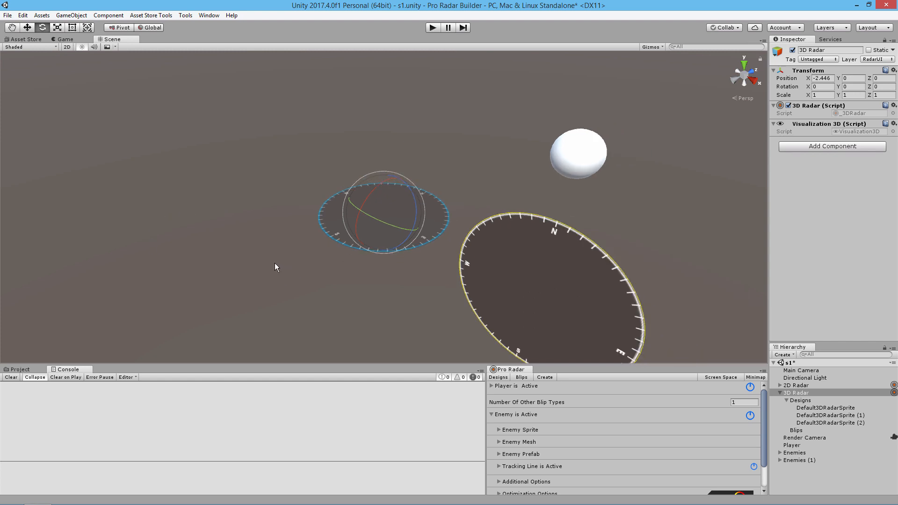